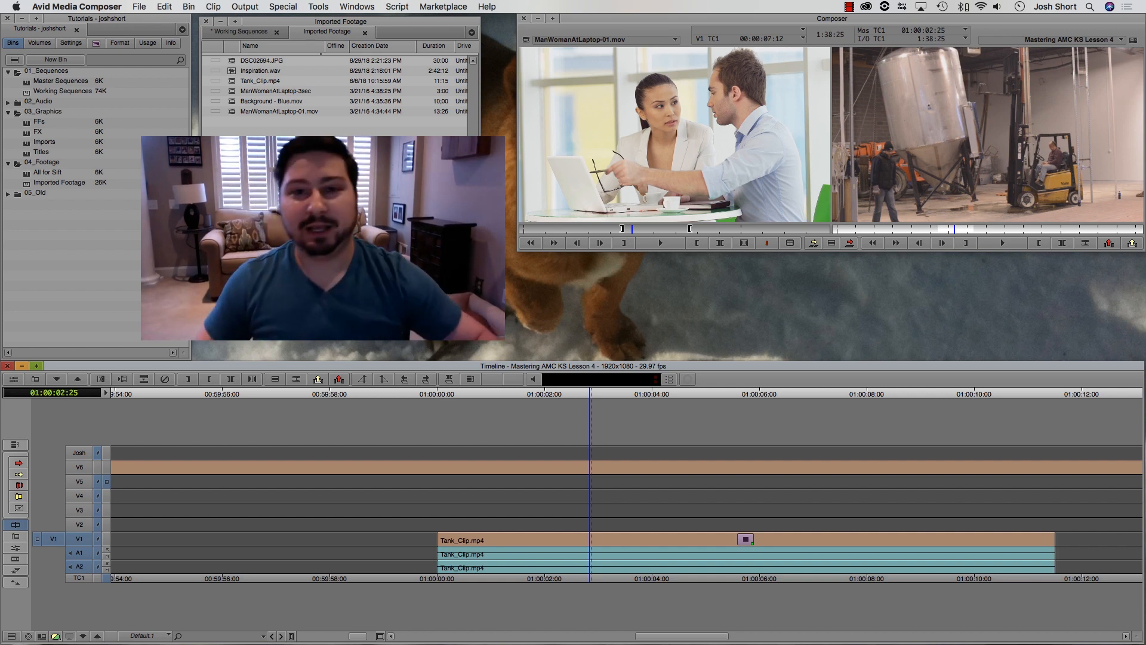
Splice the ManWomanAtLaptop-01.mov clip into track V1 twice in a row, starting at 01:00:01:21
{"action": "left_click_drag", "start_coordinate": [599, 552], "coordinate": [585, 545]}
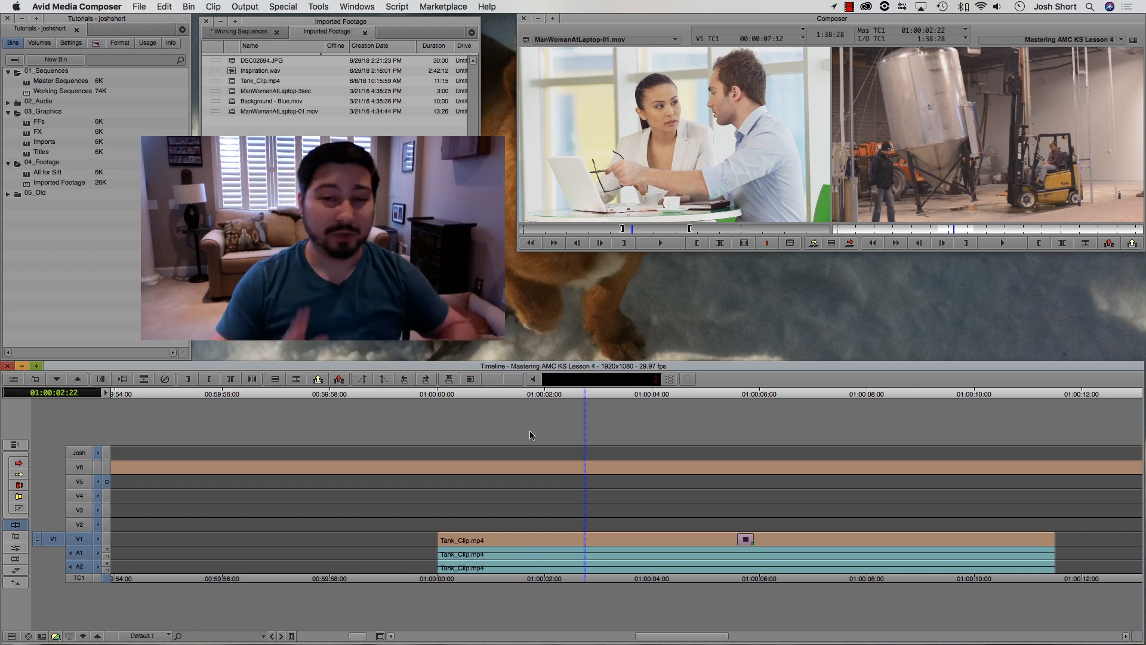
{"action": "left_click", "coordinate": [530, 511]}
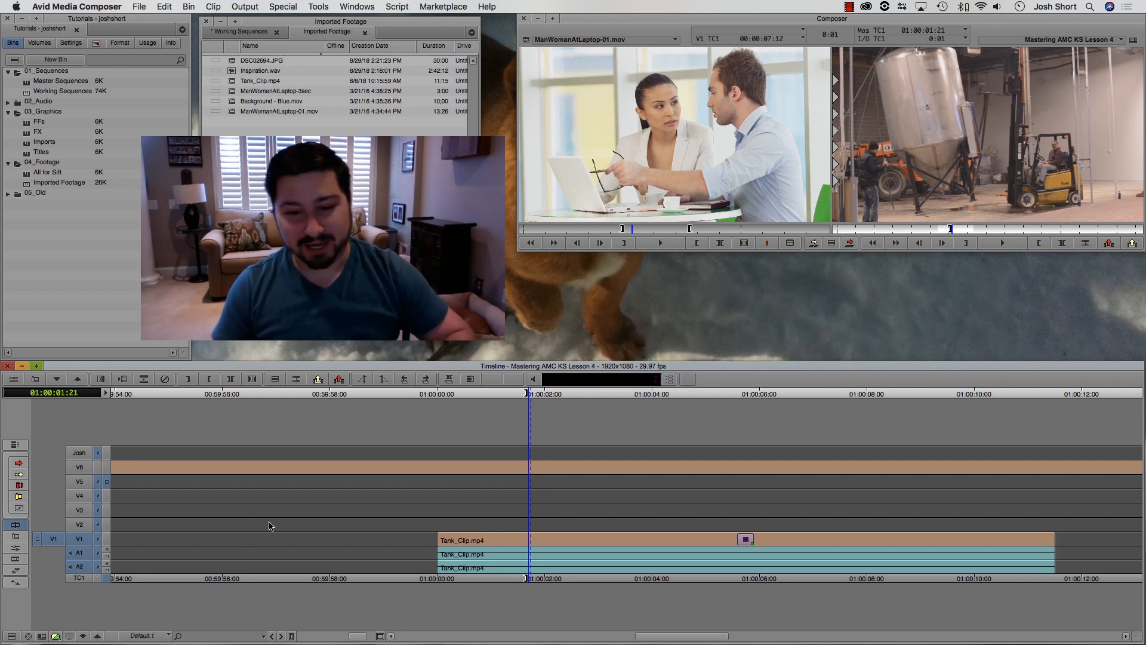
{"action": "key", "text": "v"}
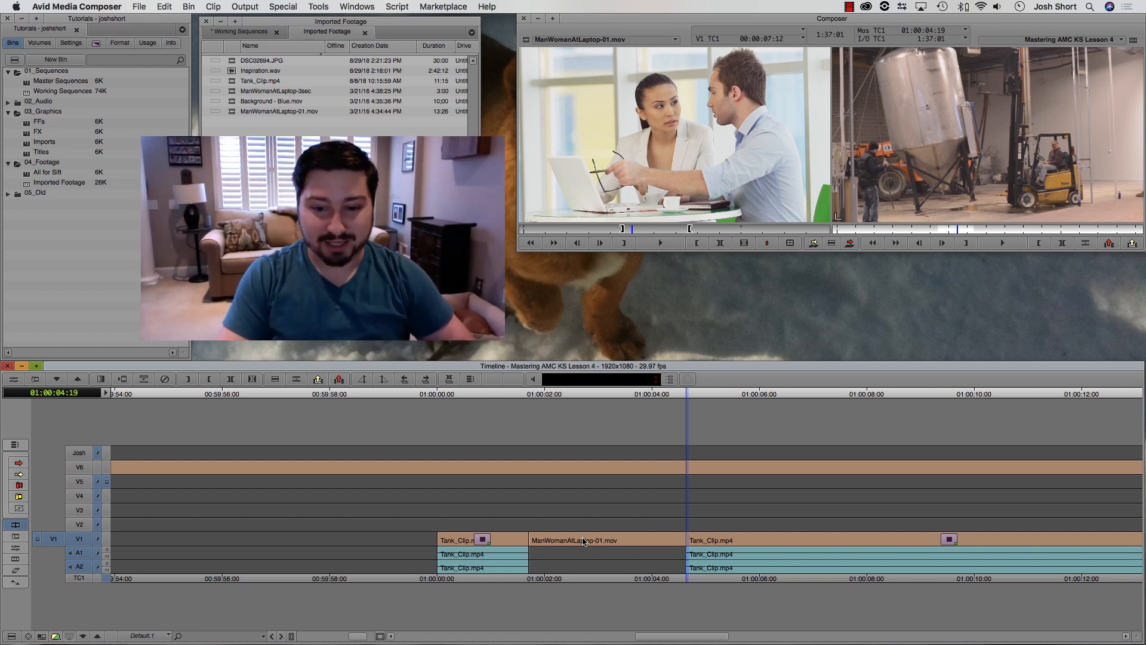
{"action": "key", "text": "v"}
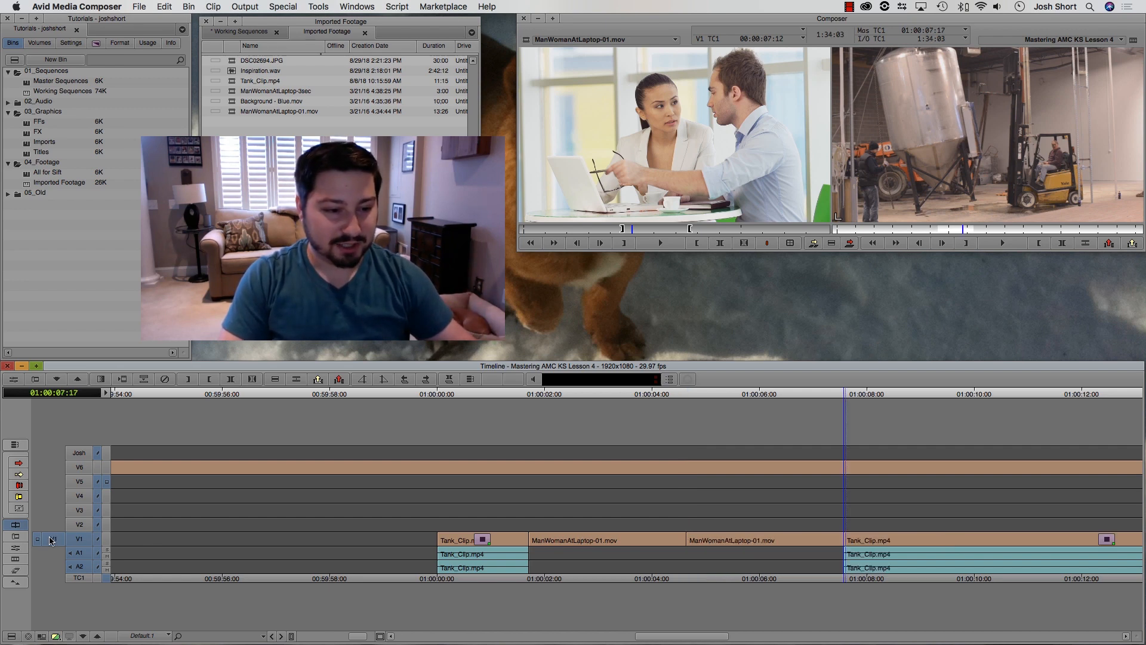
Patch source V1 to track V4 and splice the laptop clip in at 01:00:07:17
{"action": "left_click_drag", "start_coordinate": [51, 540], "coordinate": [72, 496]}
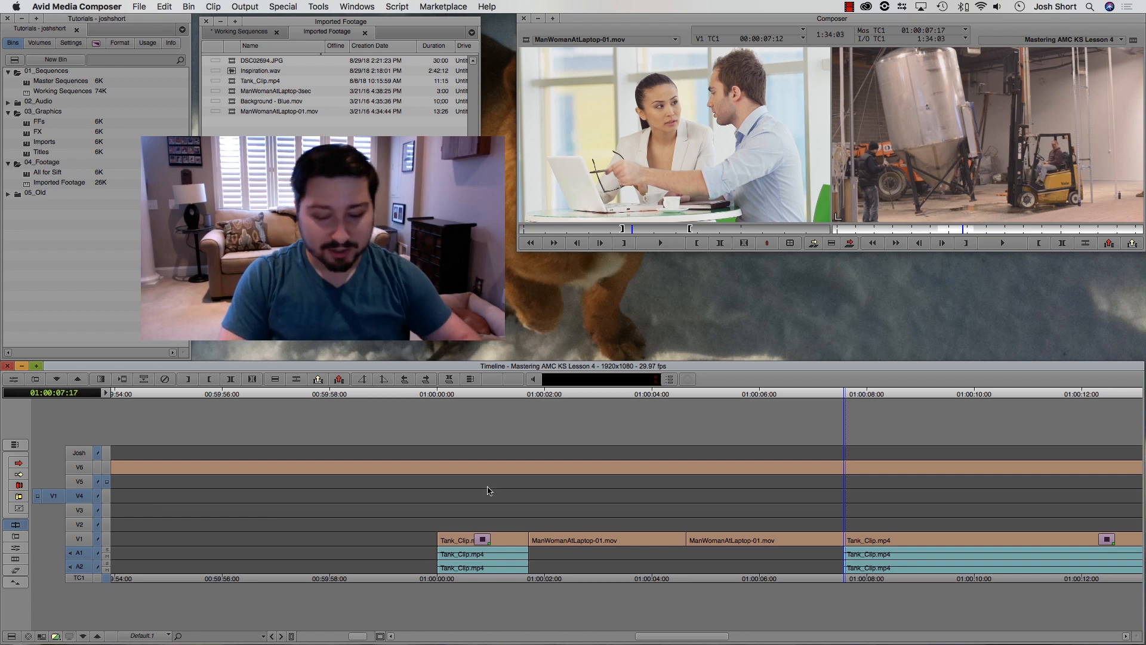
{"action": "key", "text": "v"}
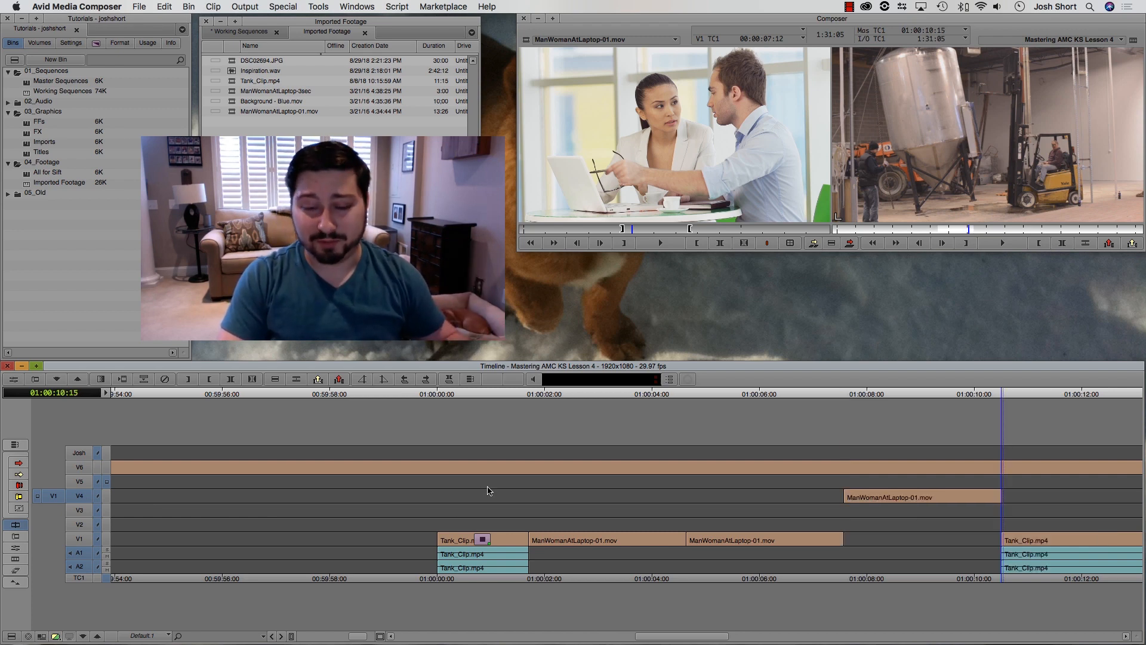
Undo the three splice-in edits
{"action": "key", "text": "super+z"}
{"action": "key", "text": "super+z"}
{"action": "key", "text": "super+z"}
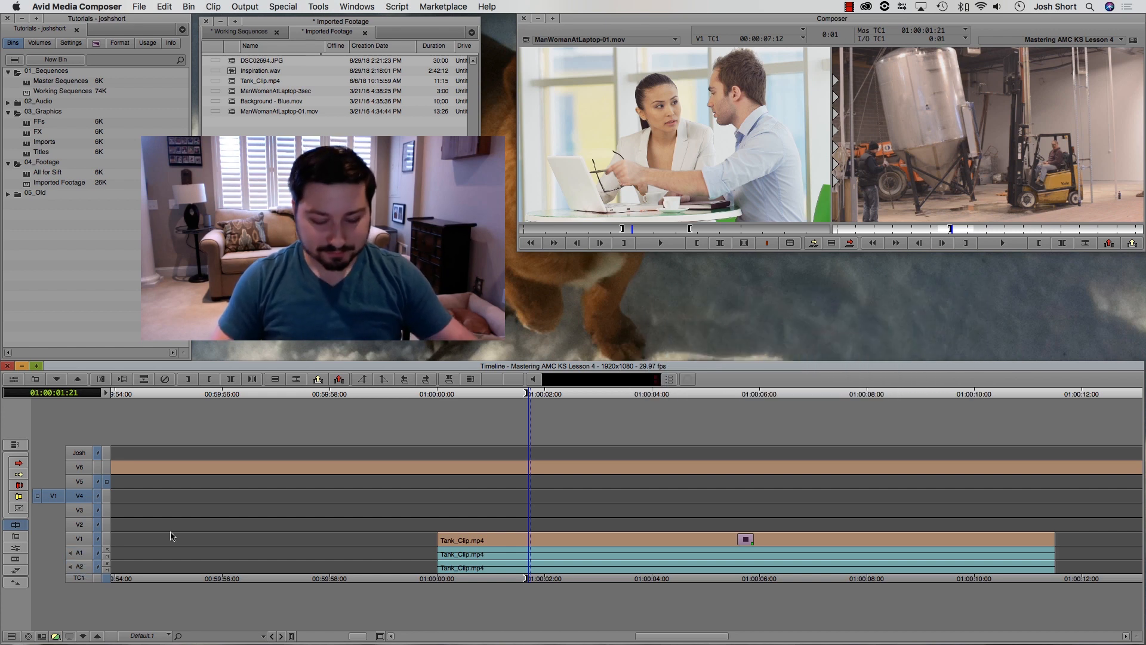
Overwrite the laptop clip onto track V4 at 01:00:01:21, and undo the overwrite
{"action": "key", "text": "b"}
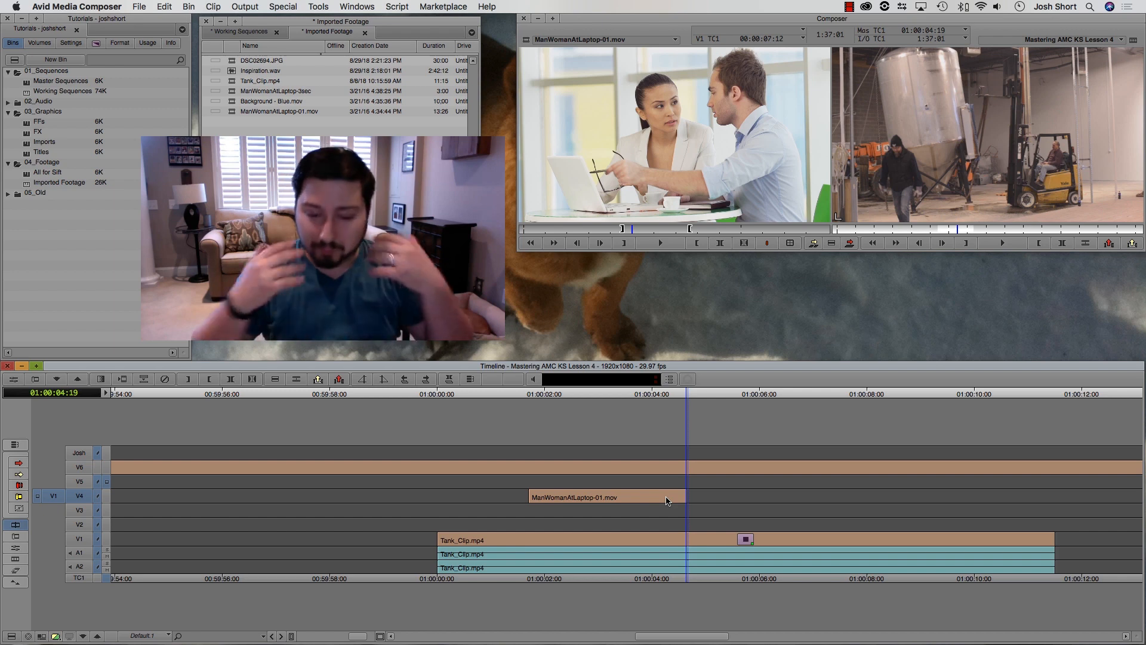
{"action": "key", "text": "super+z"}
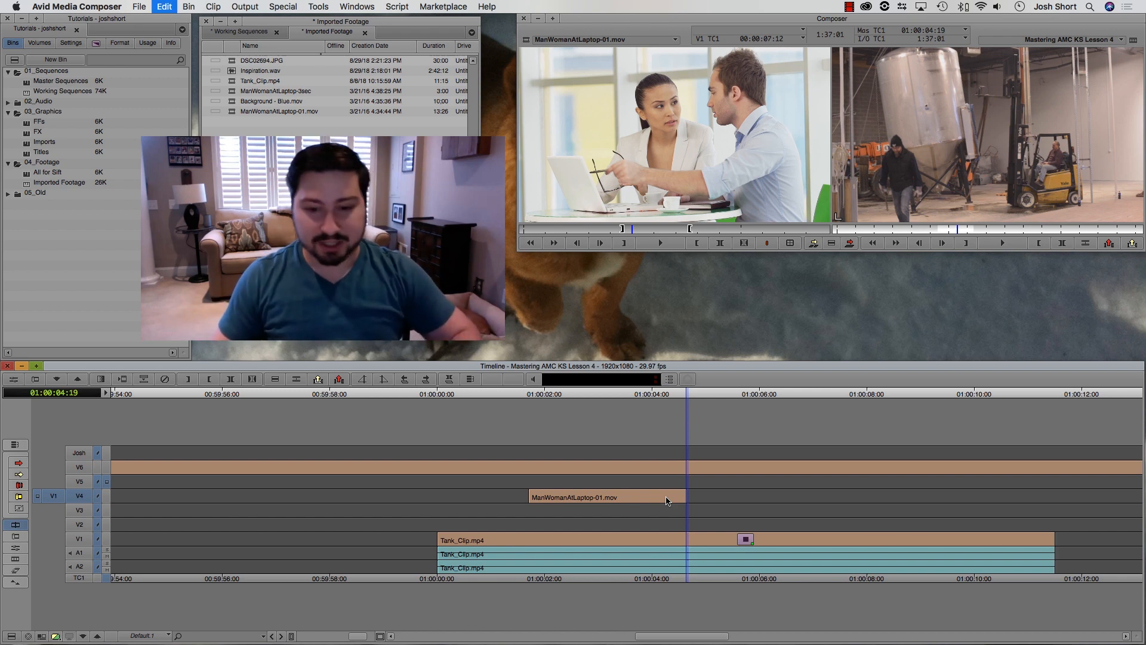
Patch source V1 back to track V1, overwrite the laptop clip there at 01:00:01:21, and undo the overwrite
{"action": "left_click_drag", "start_coordinate": [51, 496], "coordinate": [83, 541]}
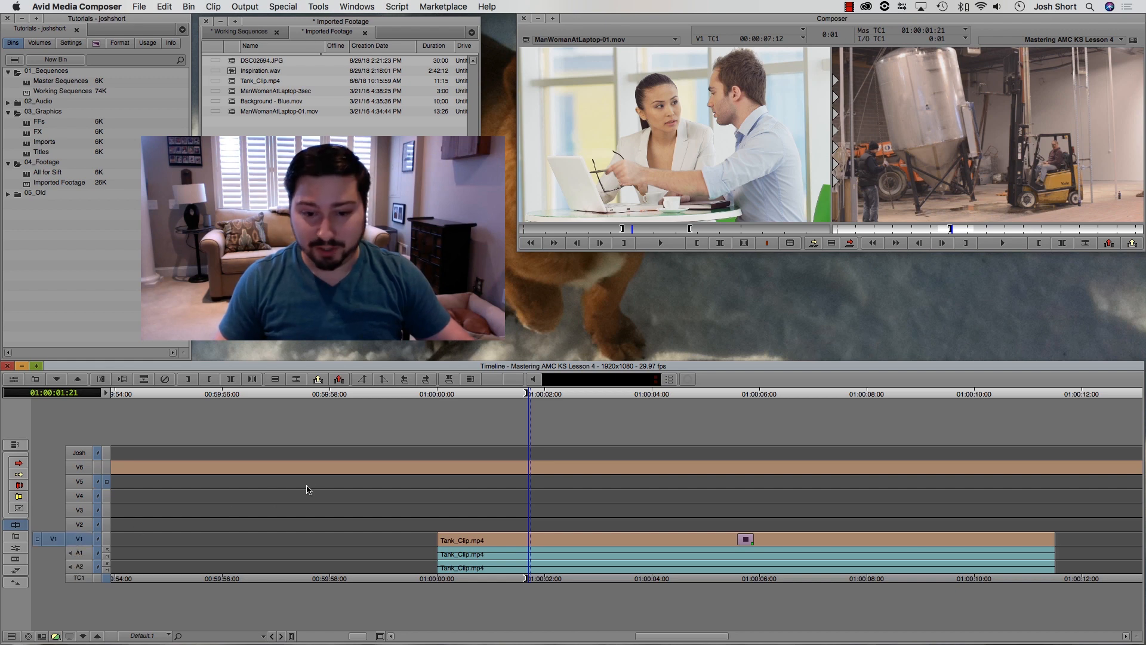
{"action": "key", "text": "b"}
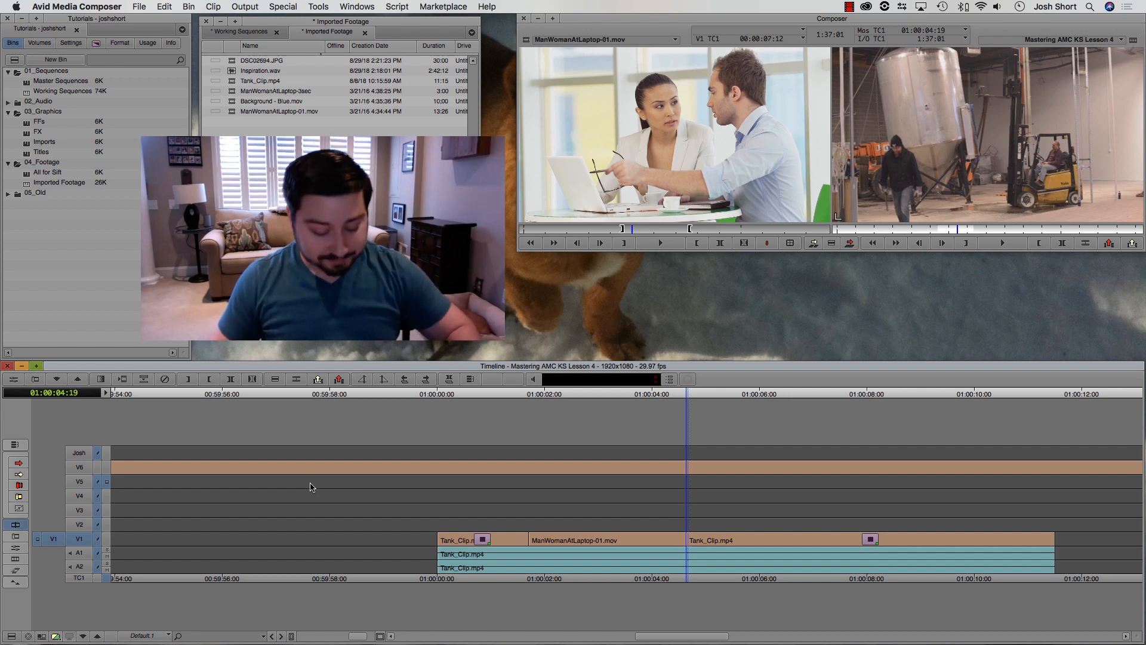
{"action": "key", "text": "super+z"}
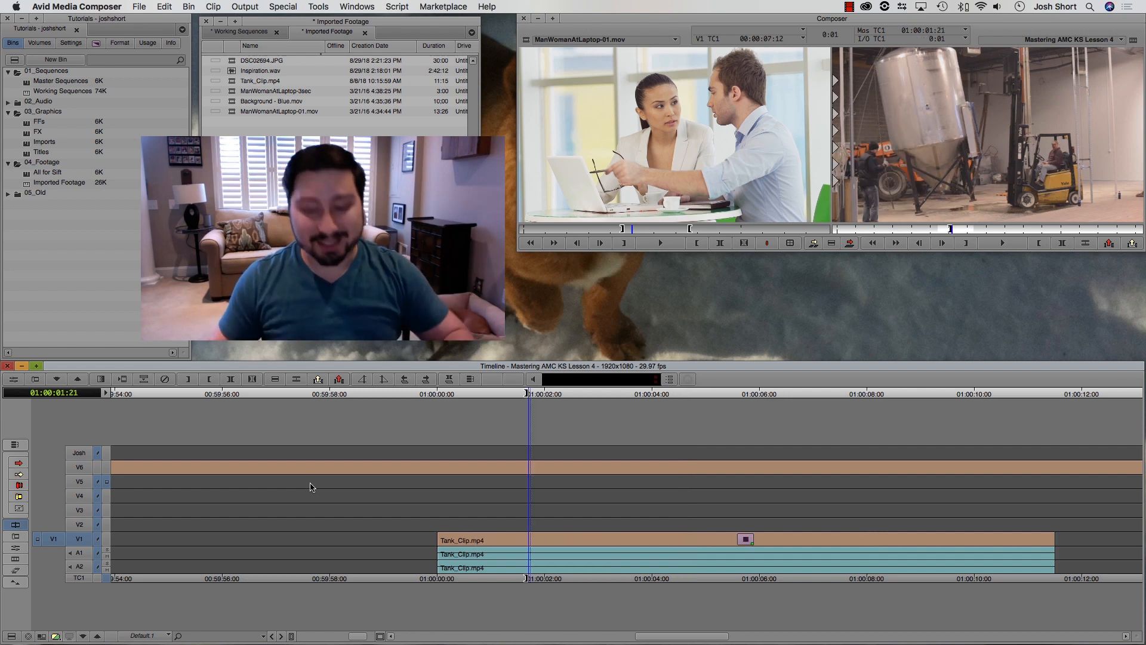
Compare a splice-in with an overwrite of the laptop clip on V1 at 01:00:01:21, undoing each edit
{"action": "key", "text": "b"}
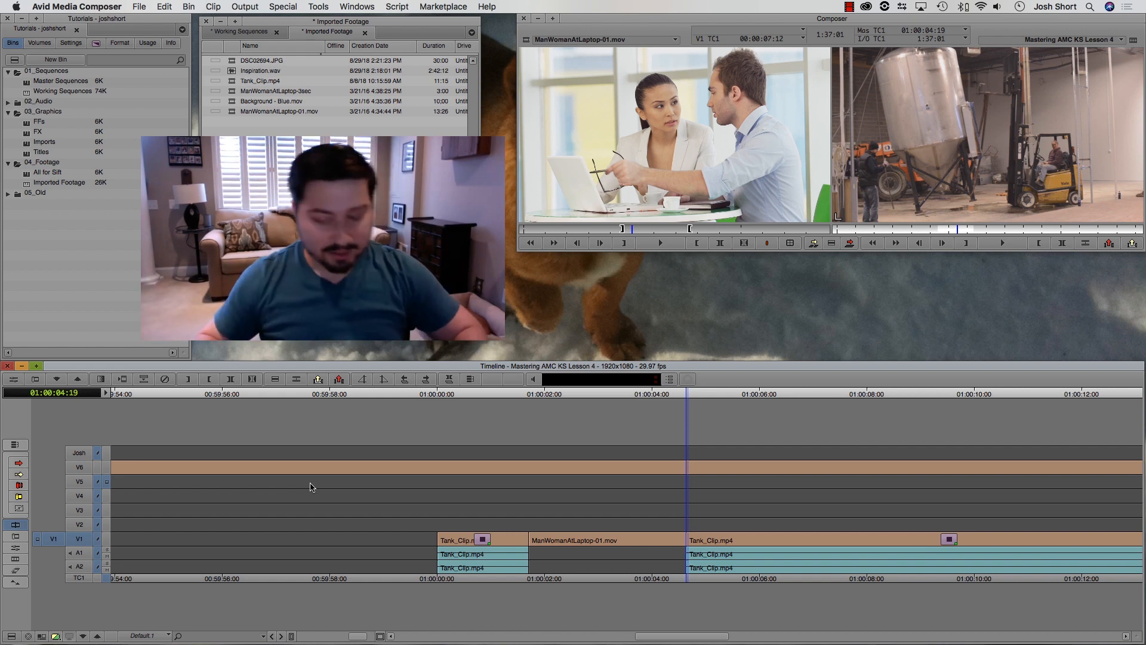
{"action": "key", "text": "super+z"}
{"action": "key", "text": "b"}
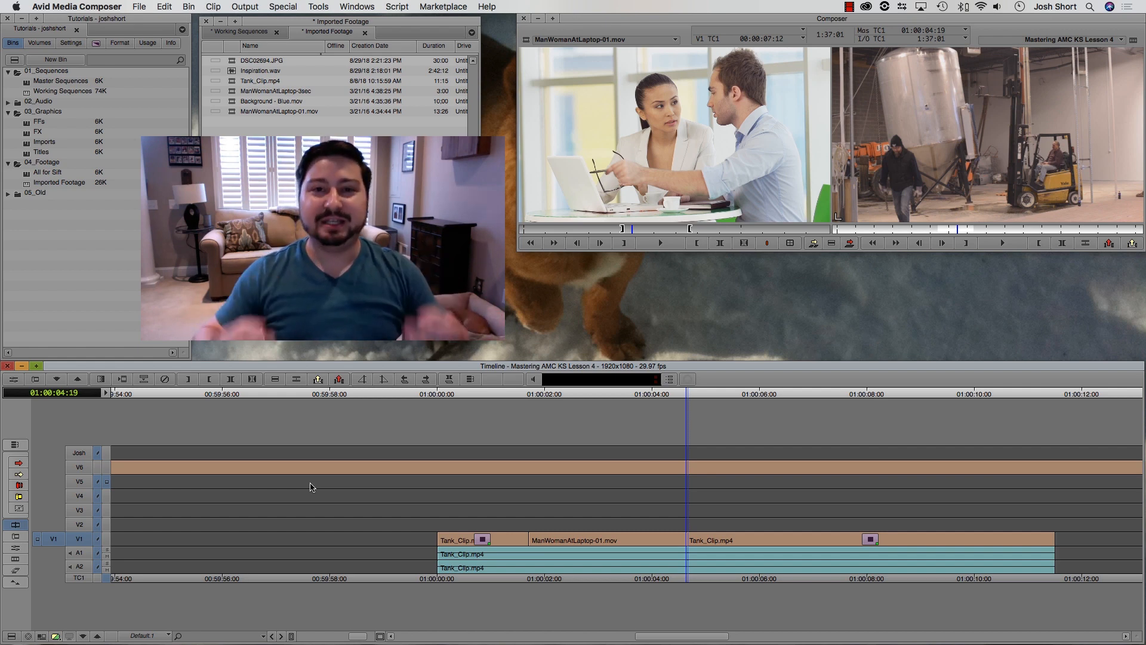
{"action": "key", "text": "super+z"}
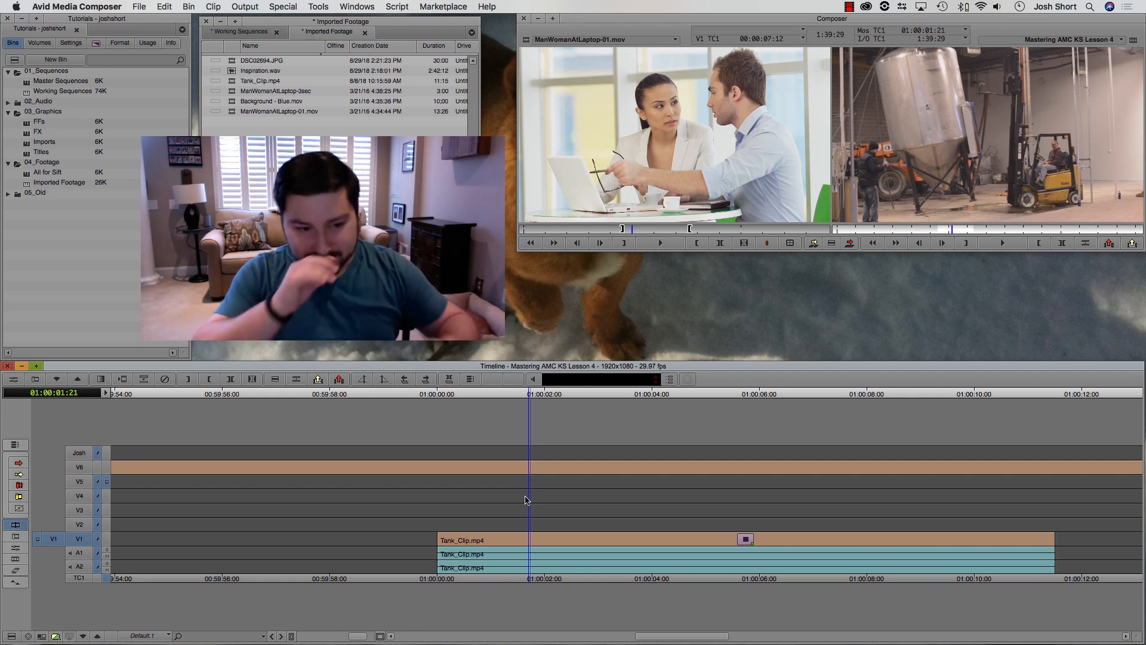
Try overwriting the laptop clip at 01:00:01:21 with audio tracks A1 and A2 enabled, and undo the edit
{"action": "left_click", "coordinate": [79, 556]}
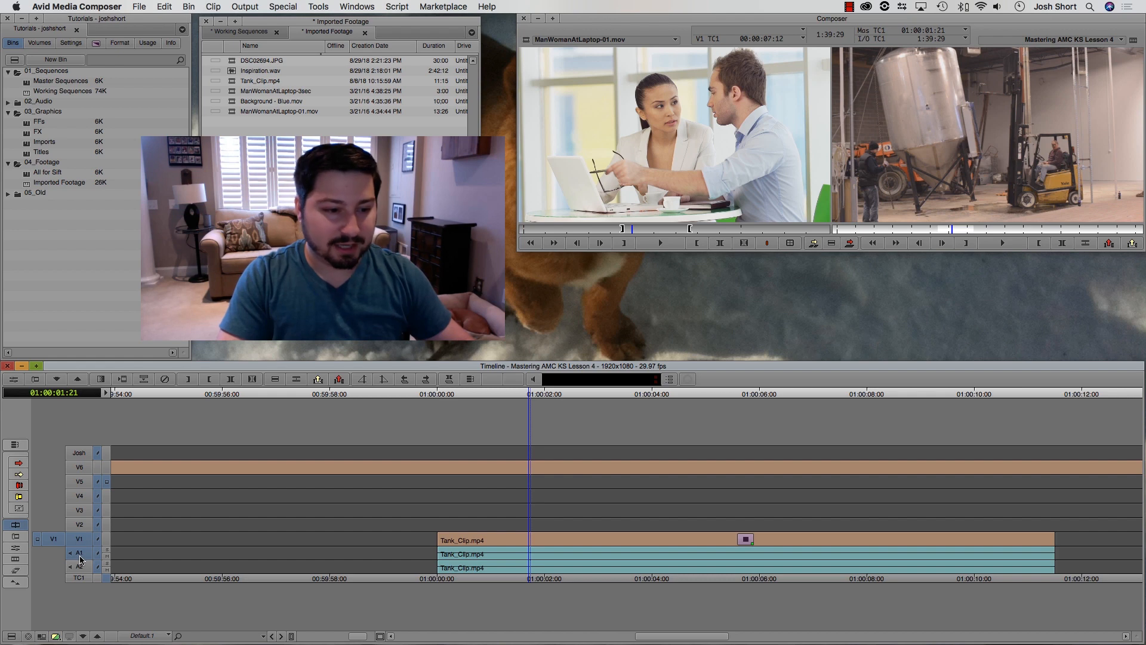
{"action": "left_click", "coordinate": [80, 565]}
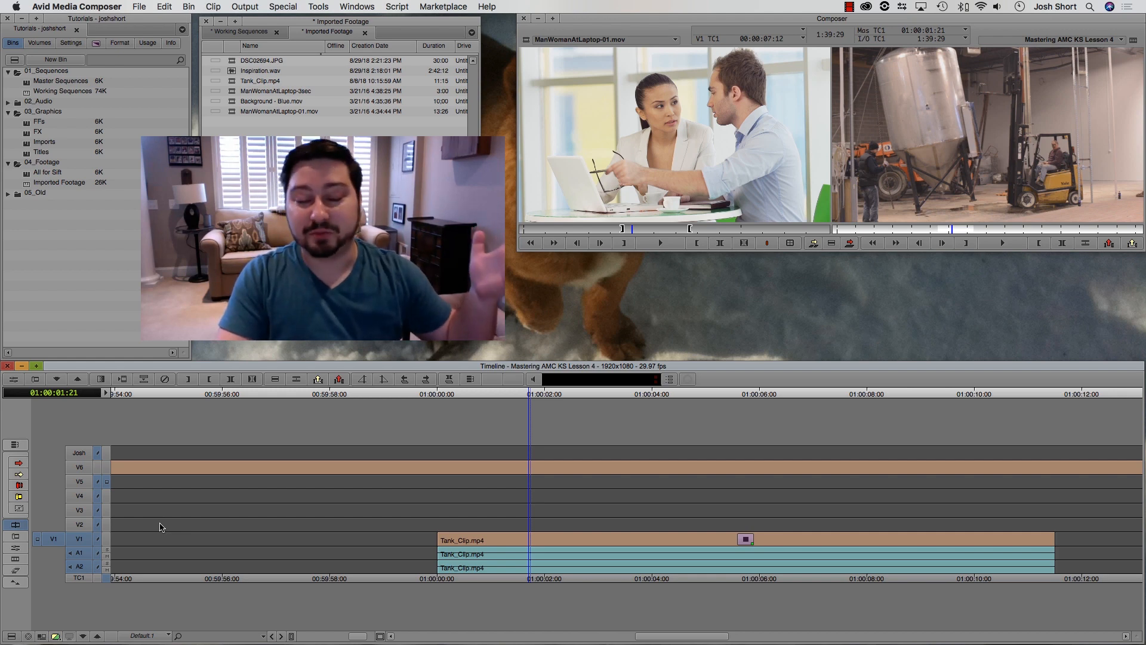
{"action": "key", "text": "b"}
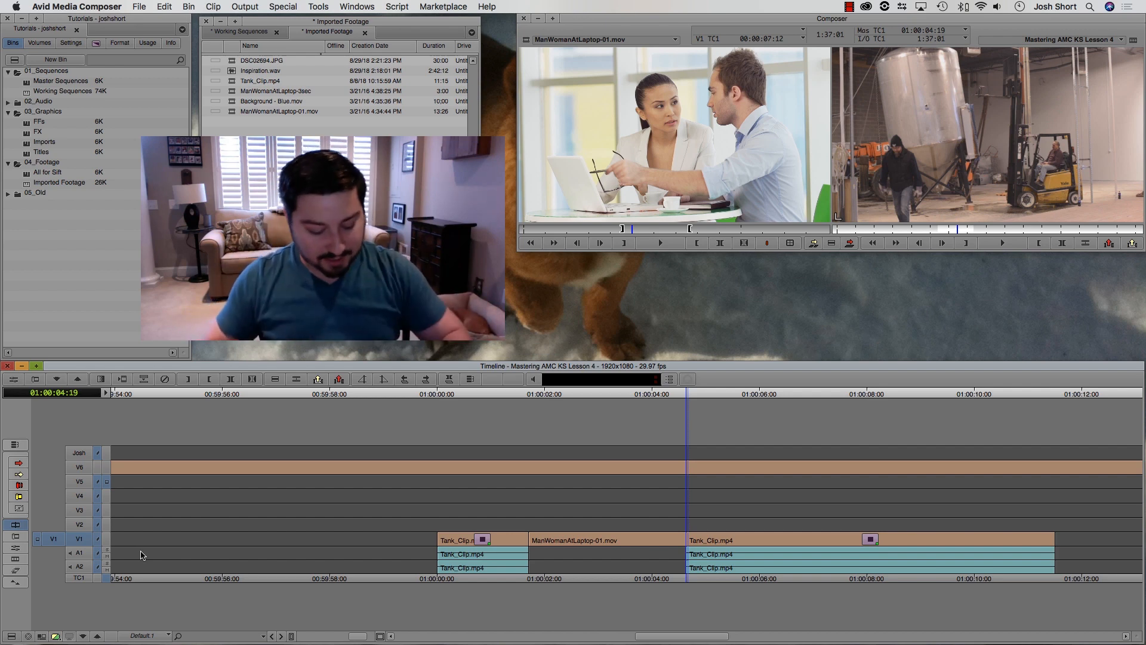
{"action": "key", "text": "super+z"}
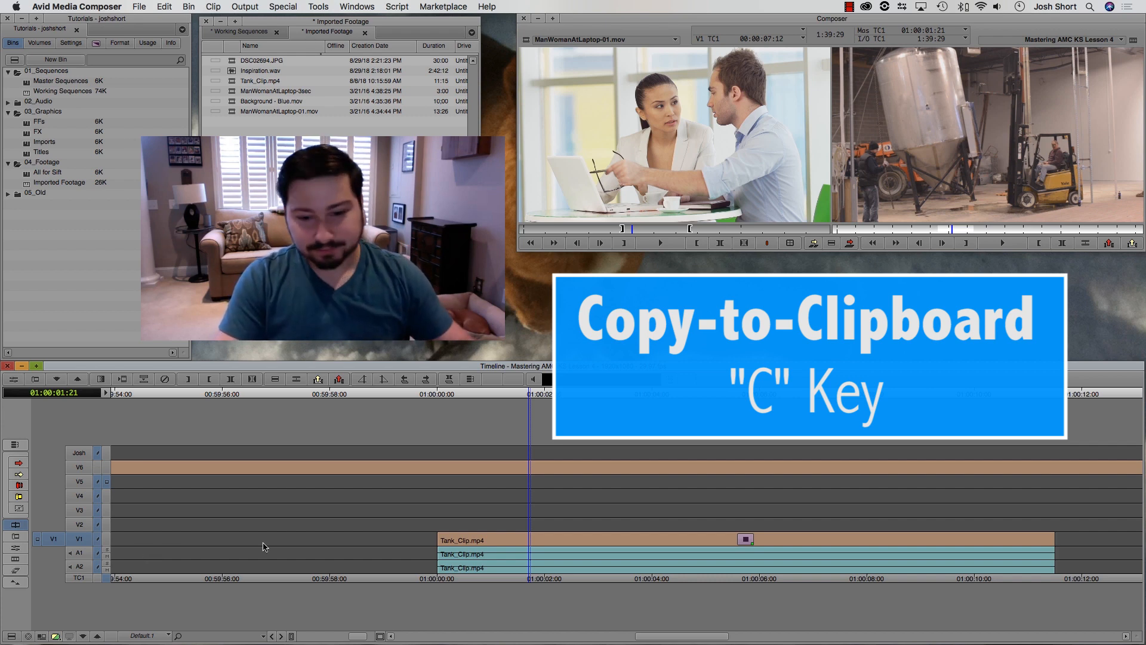
Mark an in-to-out range on Tank_Clip.mp4 from about 01:00:01:06 to 01:00:03:23
{"action": "left_click", "coordinate": [505, 550]}
{"action": "key", "text": "o"}
{"action": "left_click", "coordinate": [639, 548]}
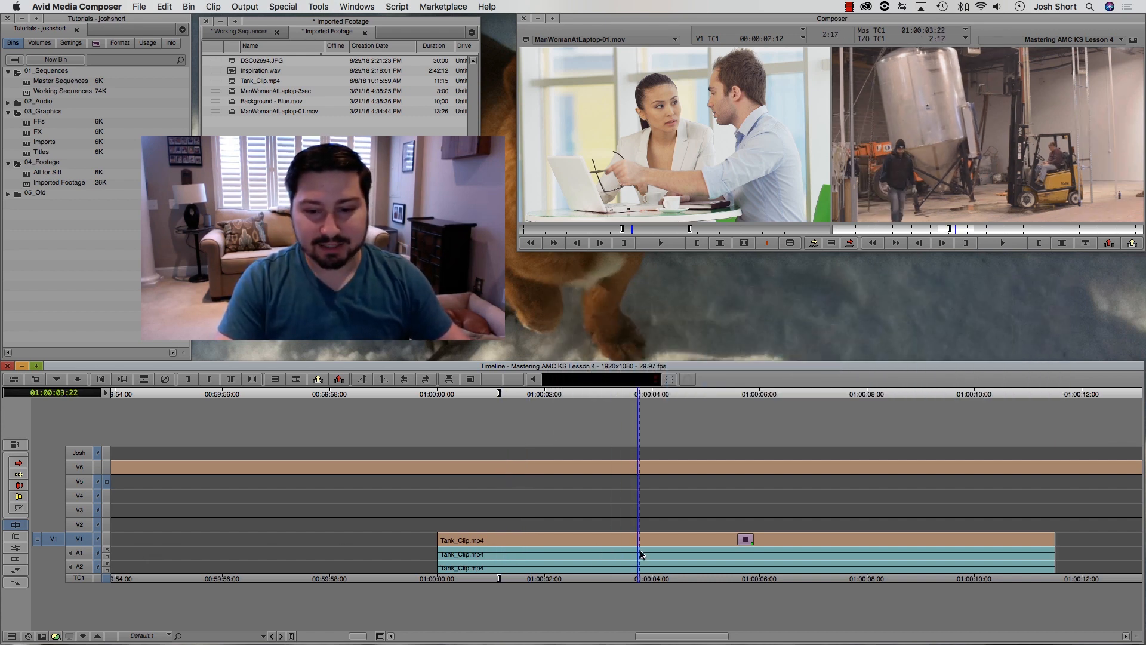
{"action": "key", "text": "o"}
Copy the marked range with audio tracks A1 and A2 enabled, and load the clipboard contents into the source monitor
{"action": "left_click", "coordinate": [83, 553]}
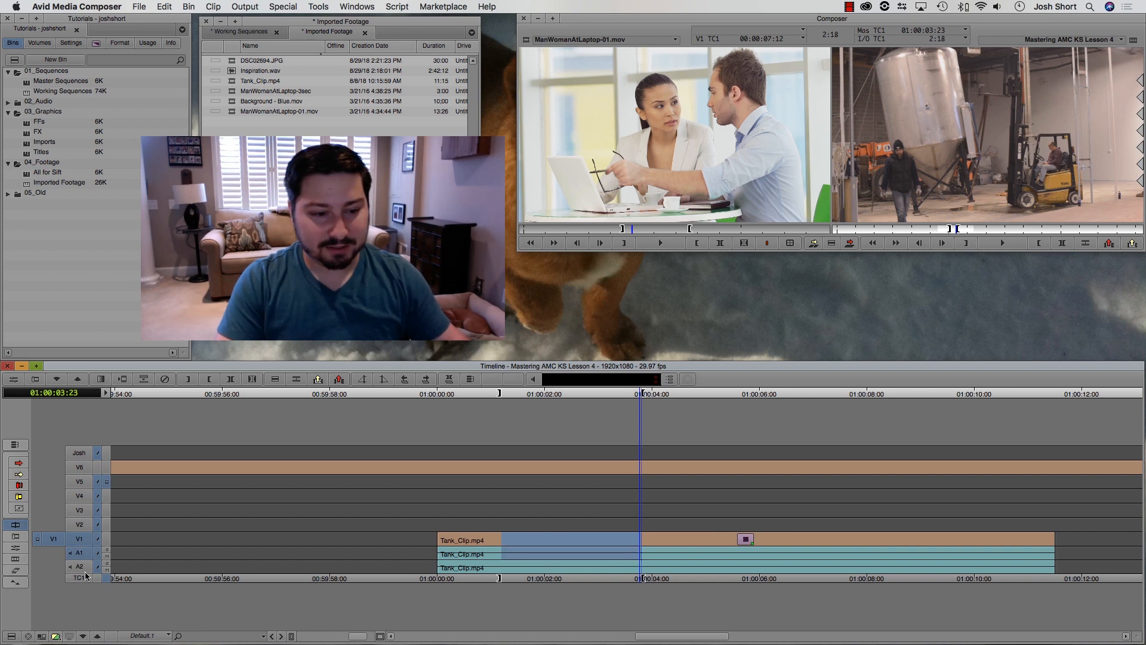
{"action": "left_click", "coordinate": [85, 567]}
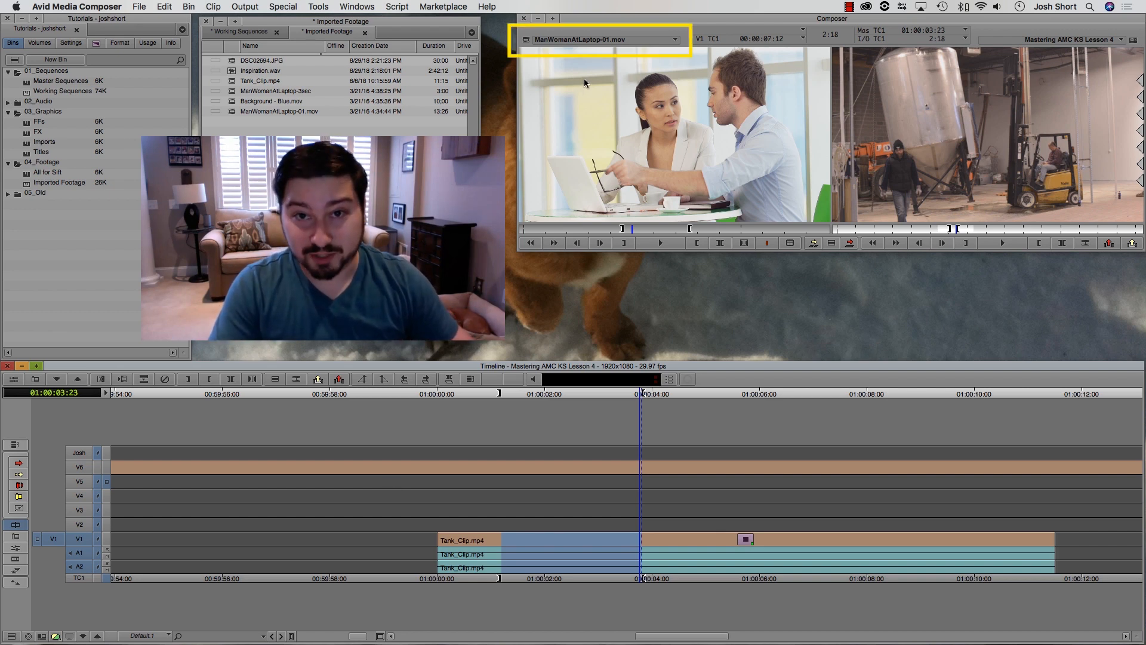
{"action": "left_click", "coordinate": [654, 39]}
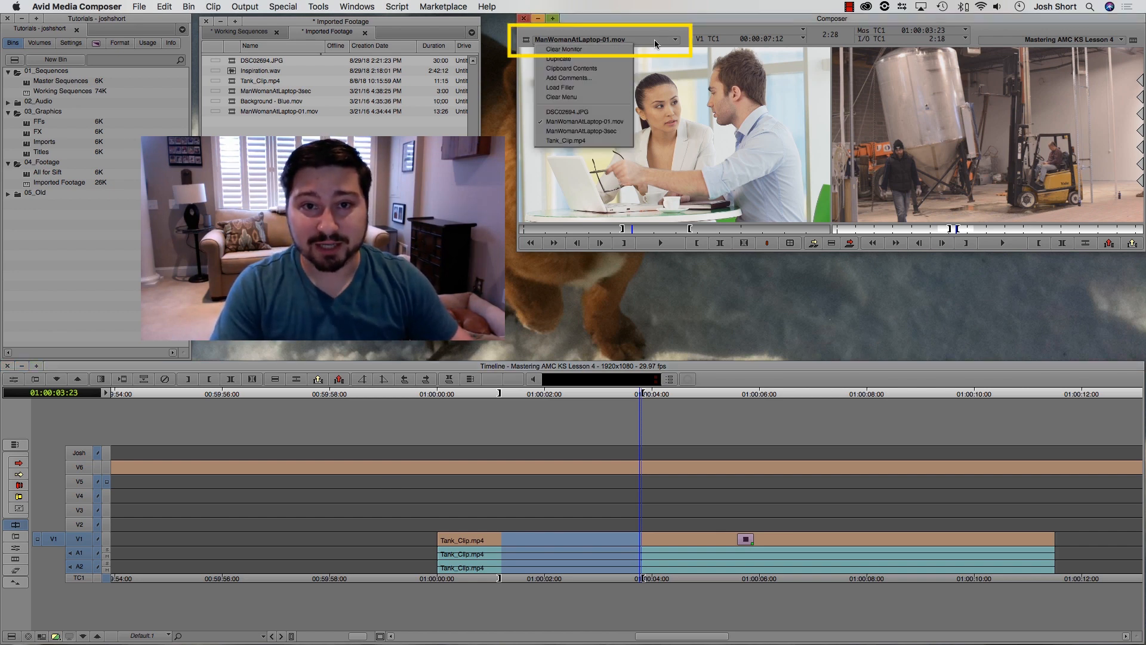
{"action": "left_click", "coordinate": [606, 69]}
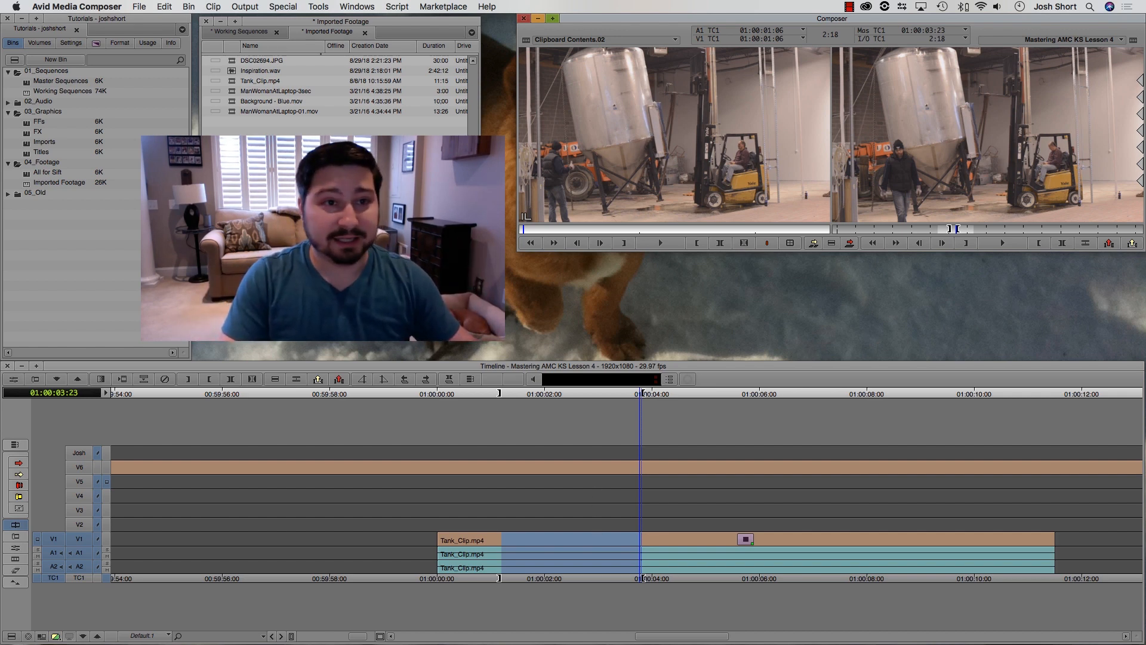
Load Inspiration.wav into the source monitor and mark a range of about 23:14 ending at 01:00:39:24
{"action": "left_click", "coordinate": [231, 72]}
{"action": "double_click", "coordinate": [232, 71]}
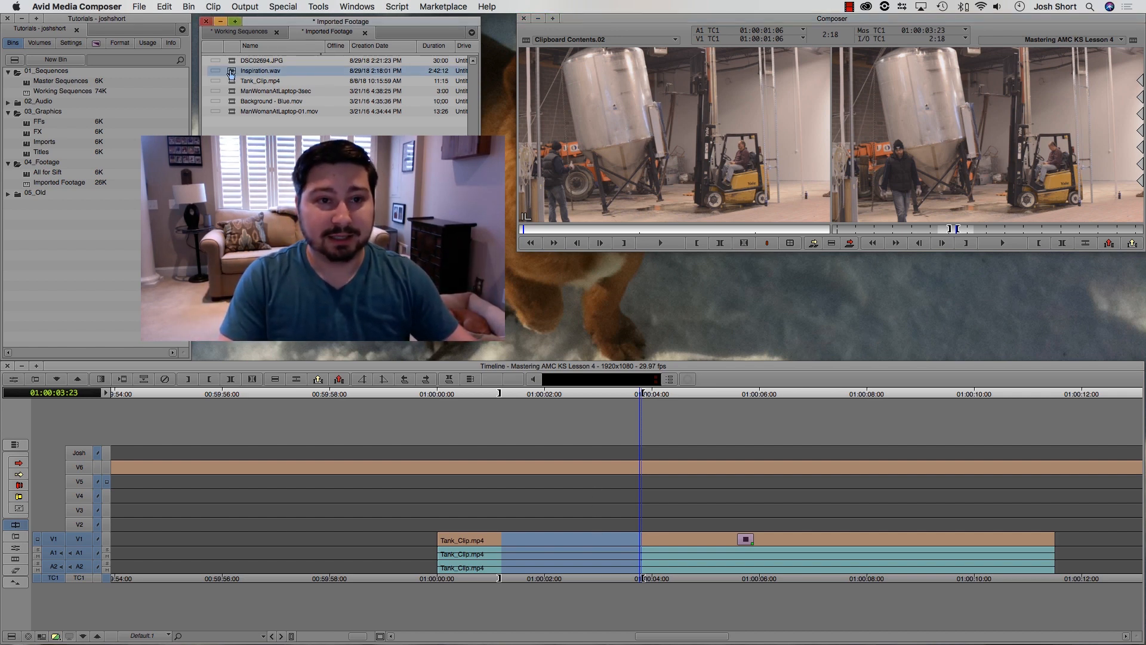
{"action": "left_click", "coordinate": [555, 226]}
{"action": "key", "text": "i"}
{"action": "left_click", "coordinate": [598, 229]}
{"action": "key", "text": "o"}
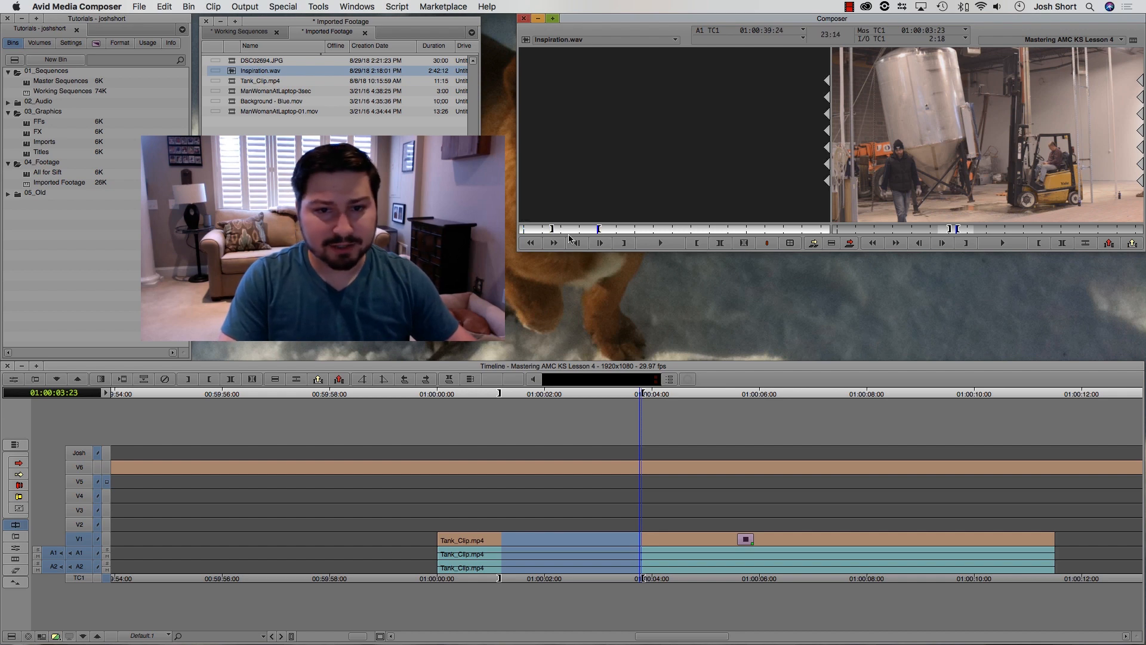
Add two audio tracks, A3 and A4, to the sequence
{"action": "key", "text": "super+u"}
{"action": "key", "text": "super+u"}
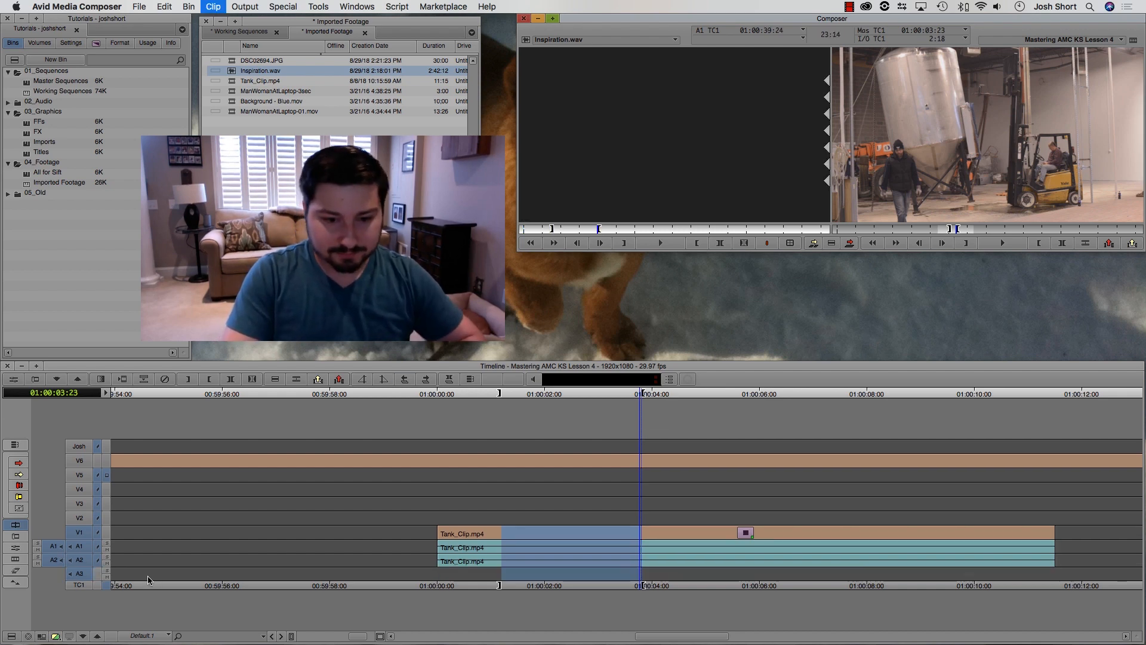
{"action": "left_click", "coordinate": [105, 583]}
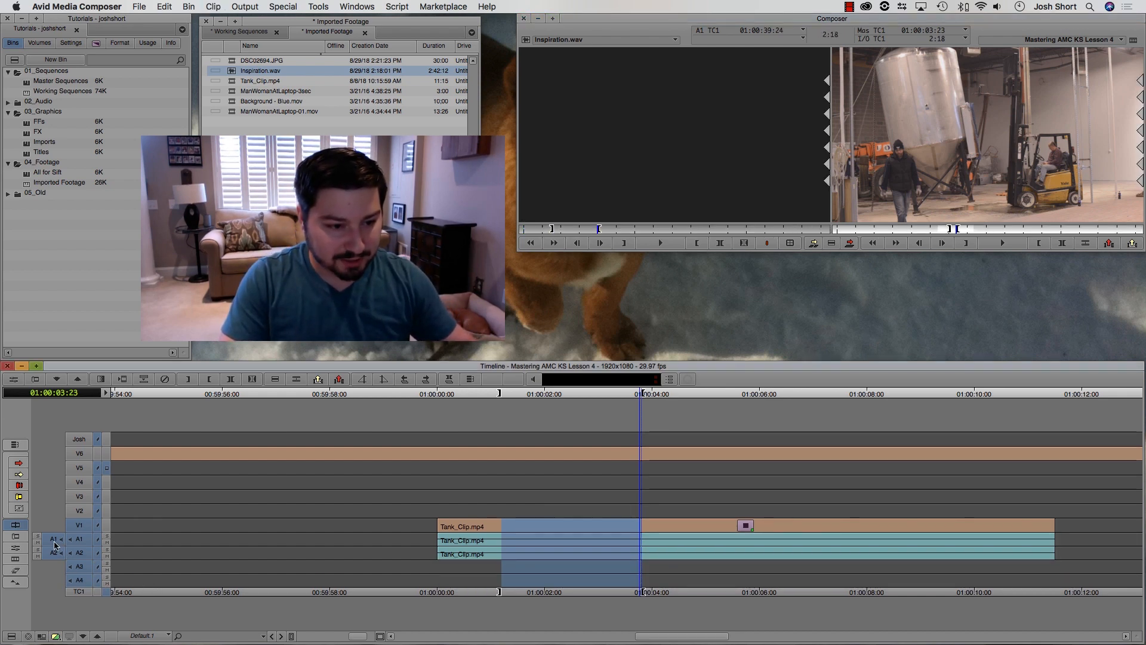
Overwrite the marked music onto only tracks A3 and A4, and place DSC02694.JPG on V2 above the early part of Tank_Clip.mp4
{"action": "left_click_drag", "start_coordinate": [55, 543], "coordinate": [72, 578]}
{"action": "left_click", "coordinate": [79, 524]}
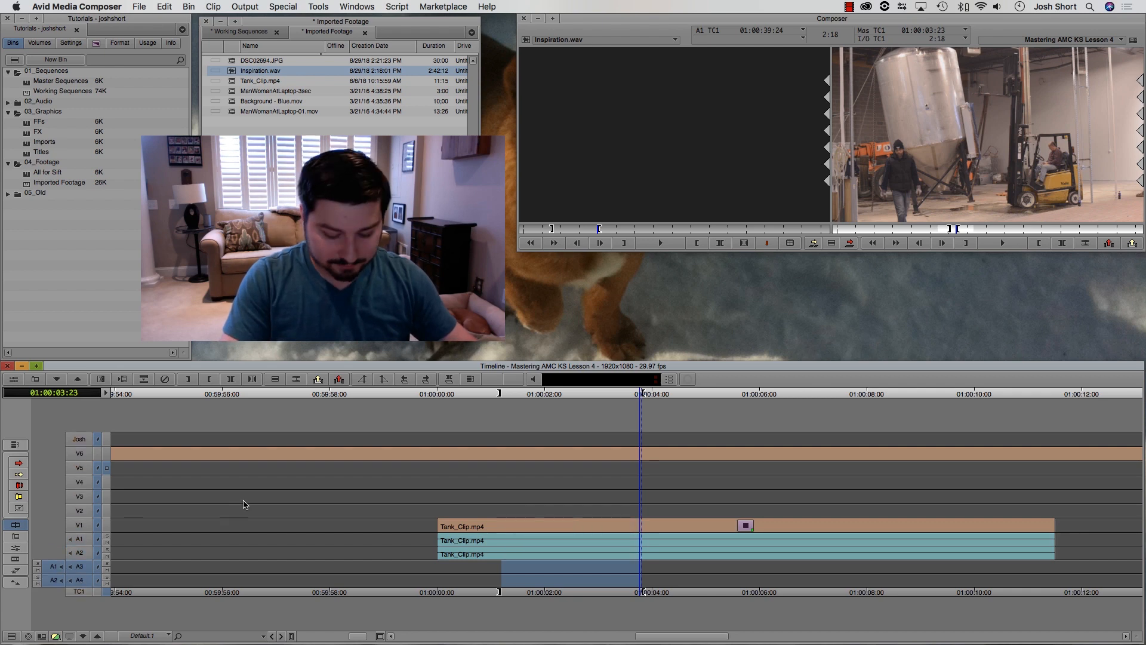
{"action": "key", "text": "b"}
{"action": "left_click_drag", "start_coordinate": [261, 60], "coordinate": [517, 510]}
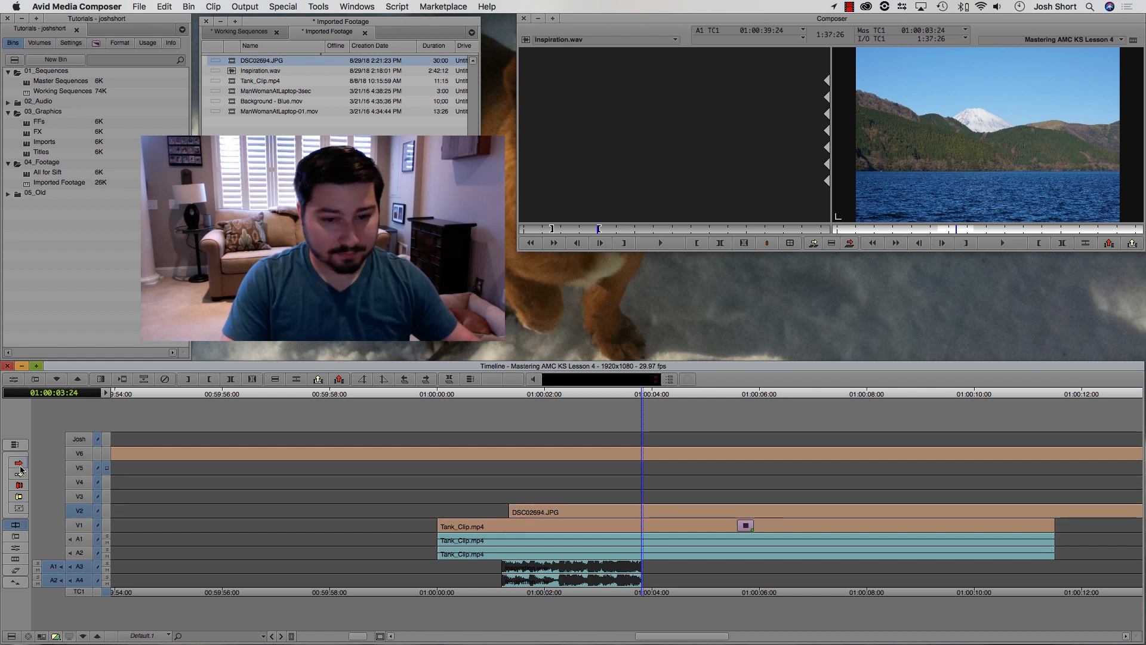
Enable tracks V1, A1 and A2 as well, and mark the range from 01:00:01:20 to 01:00:03:18
{"action": "left_click_drag", "start_coordinate": [582, 531], "coordinate": [524, 527]}
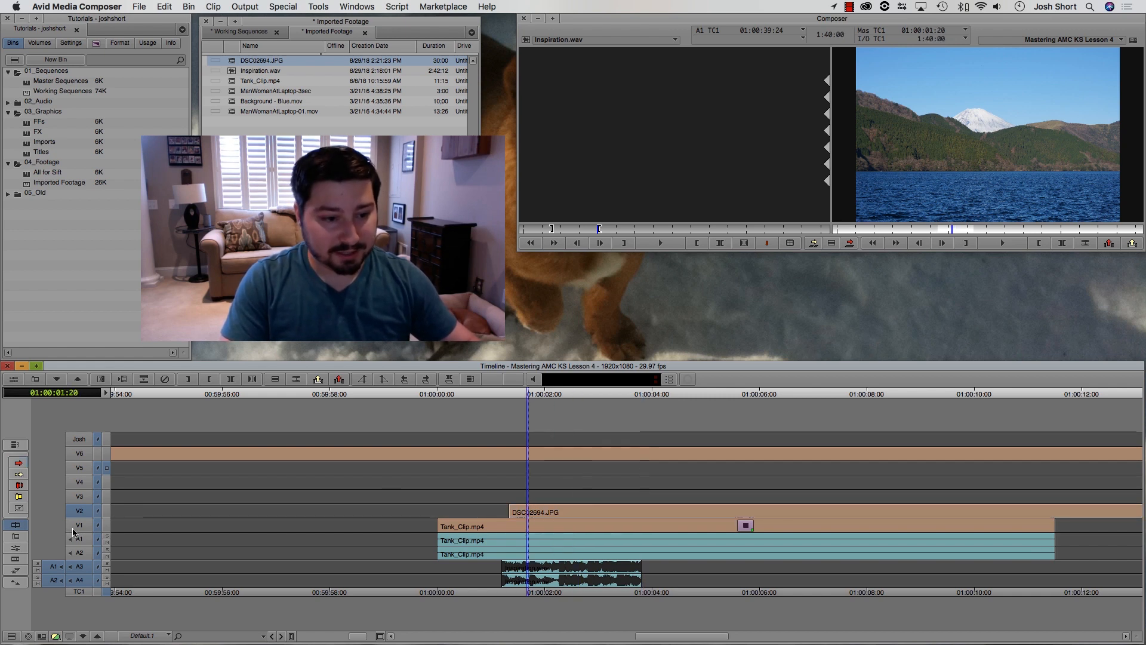
{"action": "left_click_drag", "start_coordinate": [73, 525], "coordinate": [77, 570]}
{"action": "key", "text": "i"}
{"action": "left_click_drag", "start_coordinate": [604, 545], "coordinate": [629, 545]}
{"action": "key", "text": "o"}
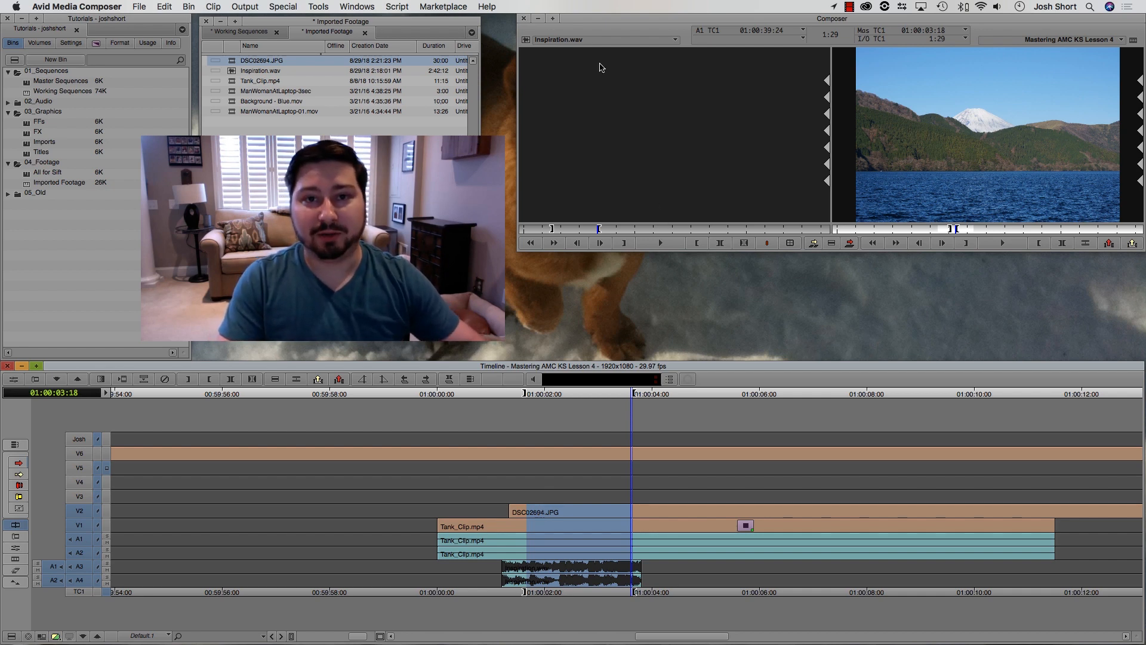
Load the copied clipboard contents into the source monitor and show the source's tracks in the timeline
{"action": "left_click", "coordinate": [607, 43]}
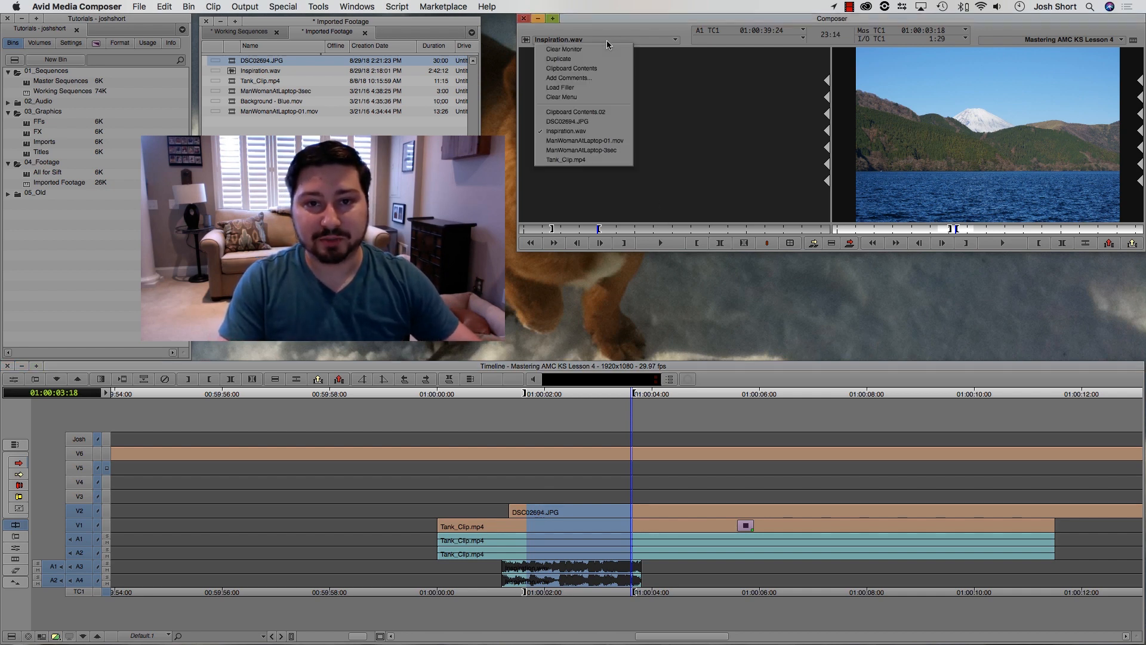
{"action": "left_click", "coordinate": [569, 69]}
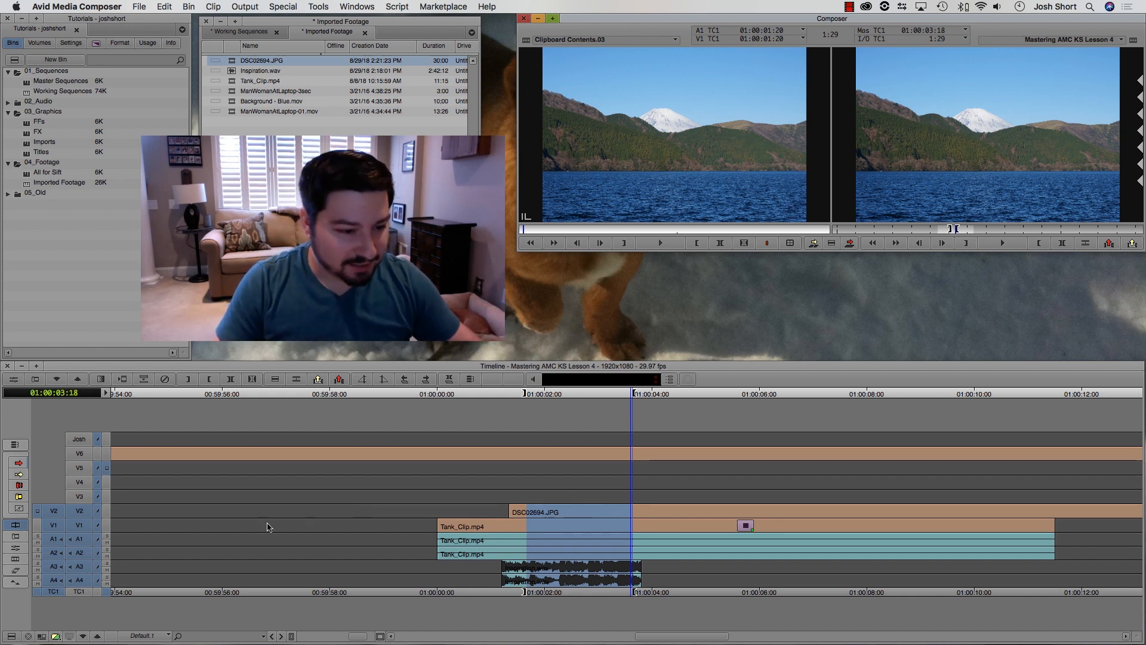
{"action": "left_click", "coordinate": [41, 636]}
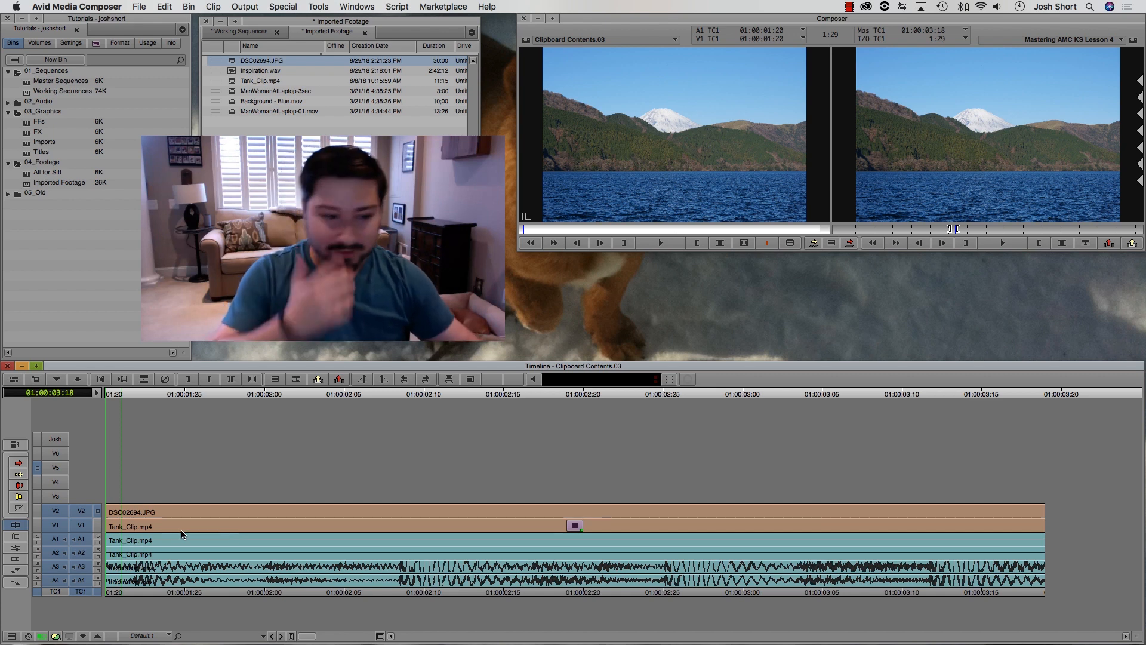
Scrub through the copied clipboard section in the source timeline and return to the sequence's own timeline
{"action": "mouse_move", "coordinate": [201, 518]}
{"action": "left_mouse_down"}
{"action": "mouse_move", "coordinate": [1000, 516]}
{"action": "mouse_move", "coordinate": [218, 515]}
{"action": "left_mouse_up"}
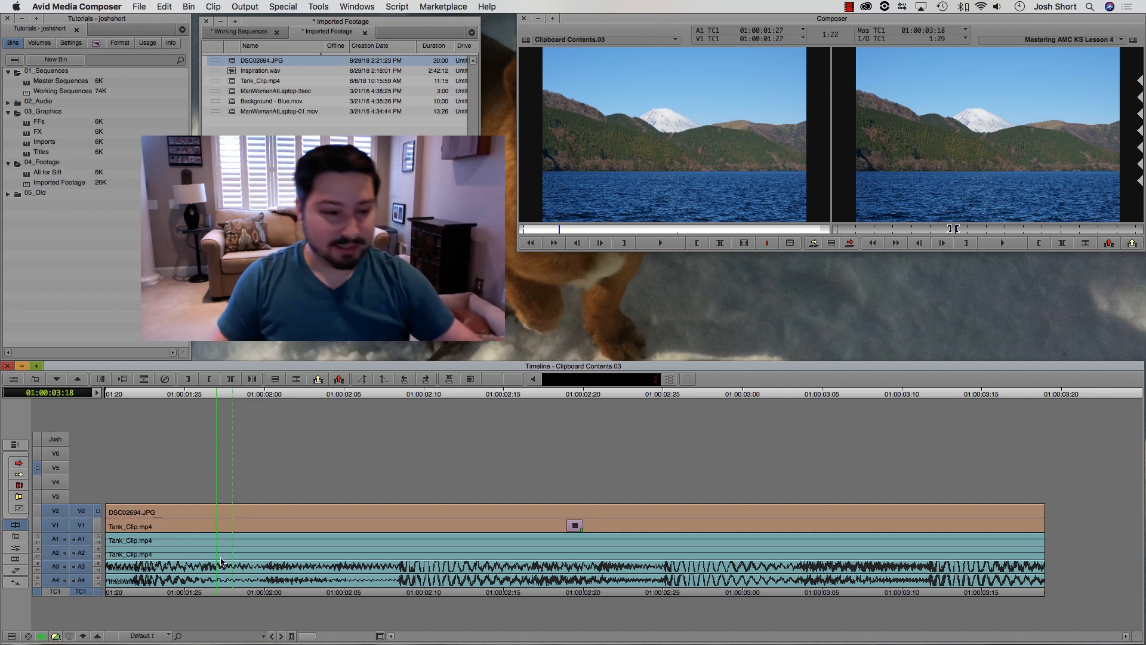
{"action": "left_click", "coordinate": [42, 636]}
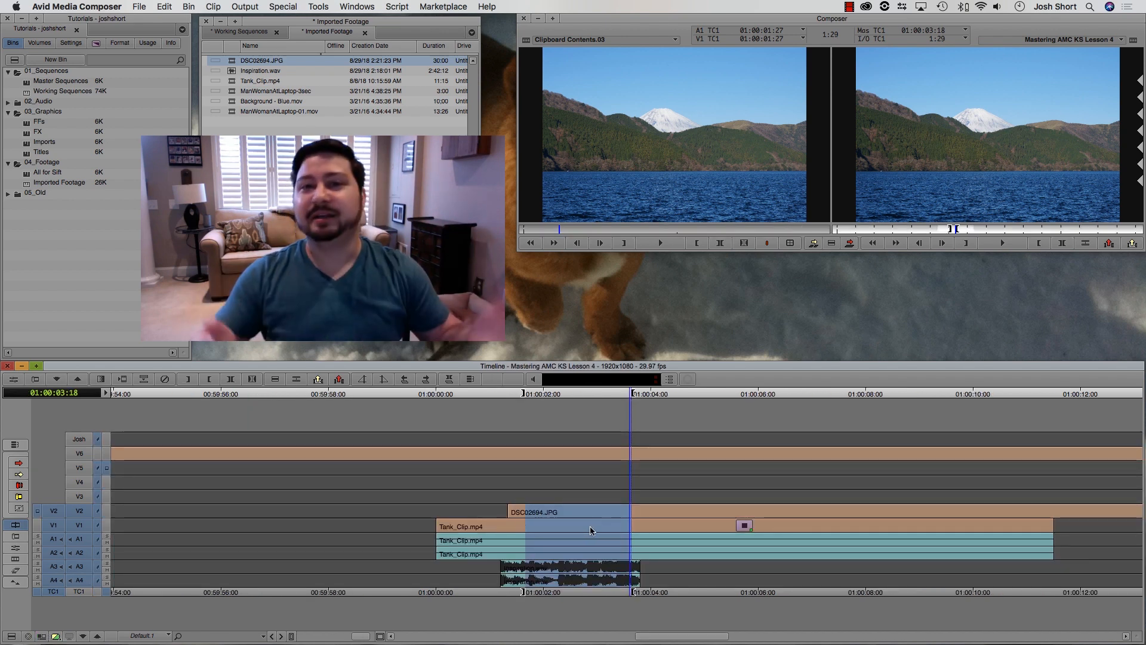
{"action": "left_click", "coordinate": [555, 529]}
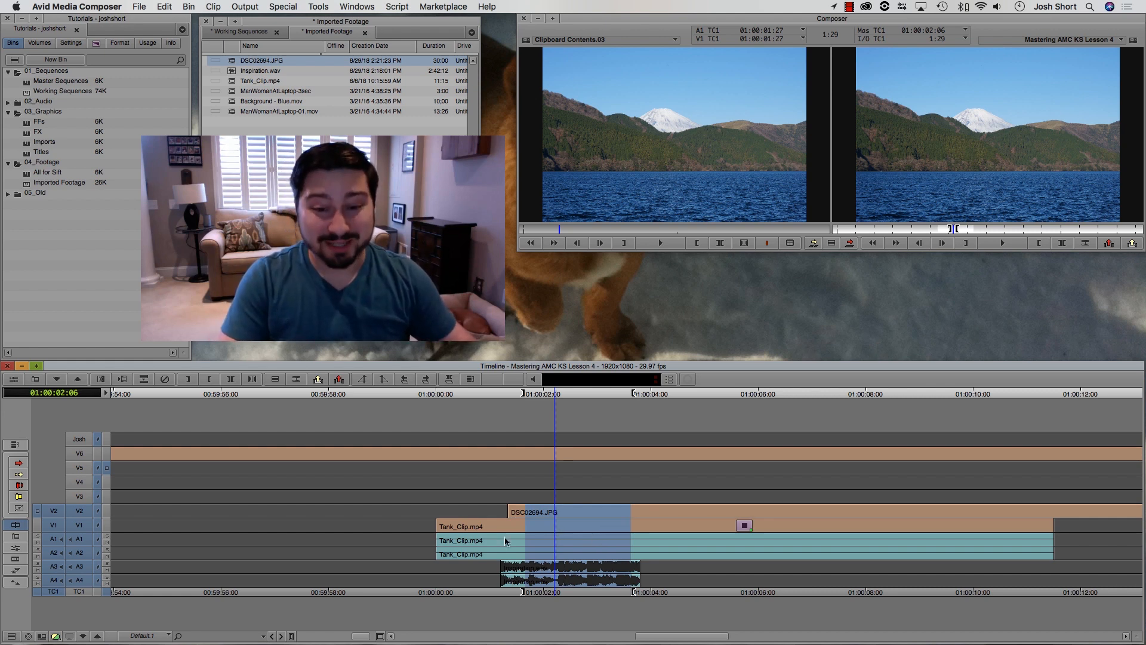
Mark the sequence from 01:00:00:10 to 01:00:00:29 and copy that range into the source monitor
{"action": "left_click", "coordinate": [455, 533]}
{"action": "key", "text": "i"}
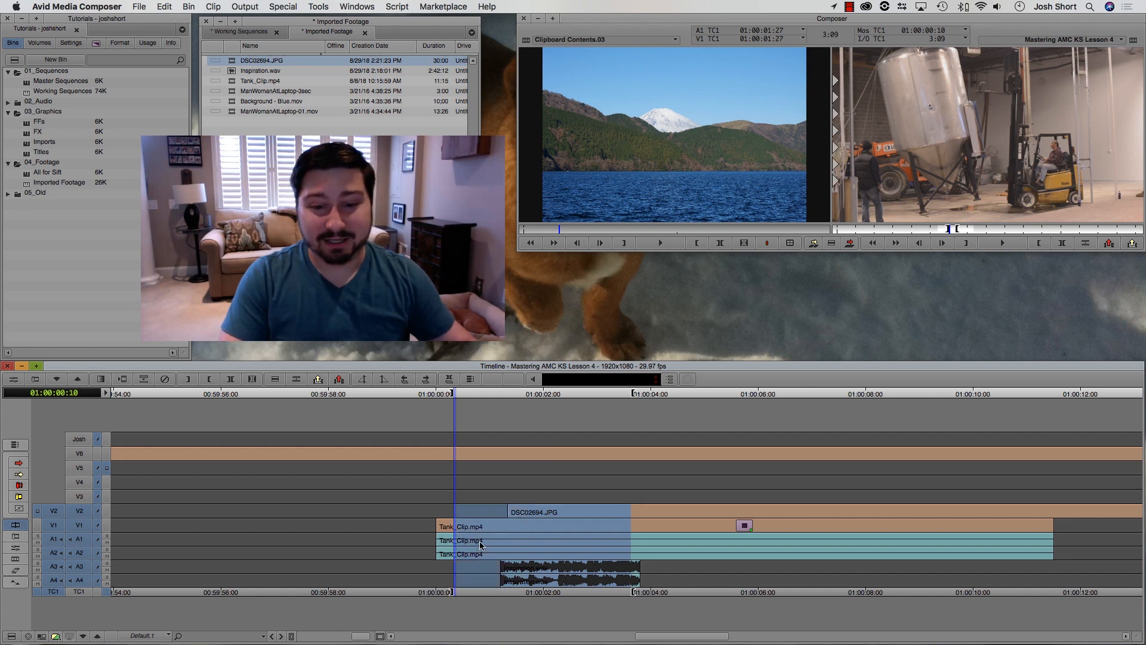
{"action": "left_click", "coordinate": [488, 544]}
{"action": "key", "text": "o"}
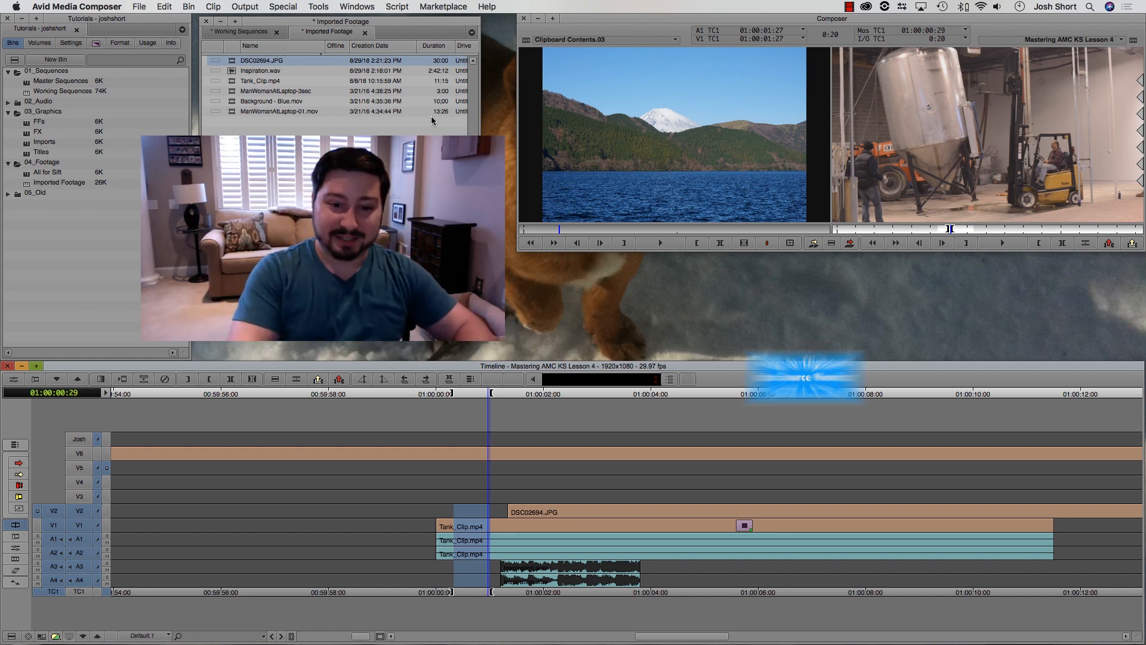
{"action": "key", "text": "alt+c"}
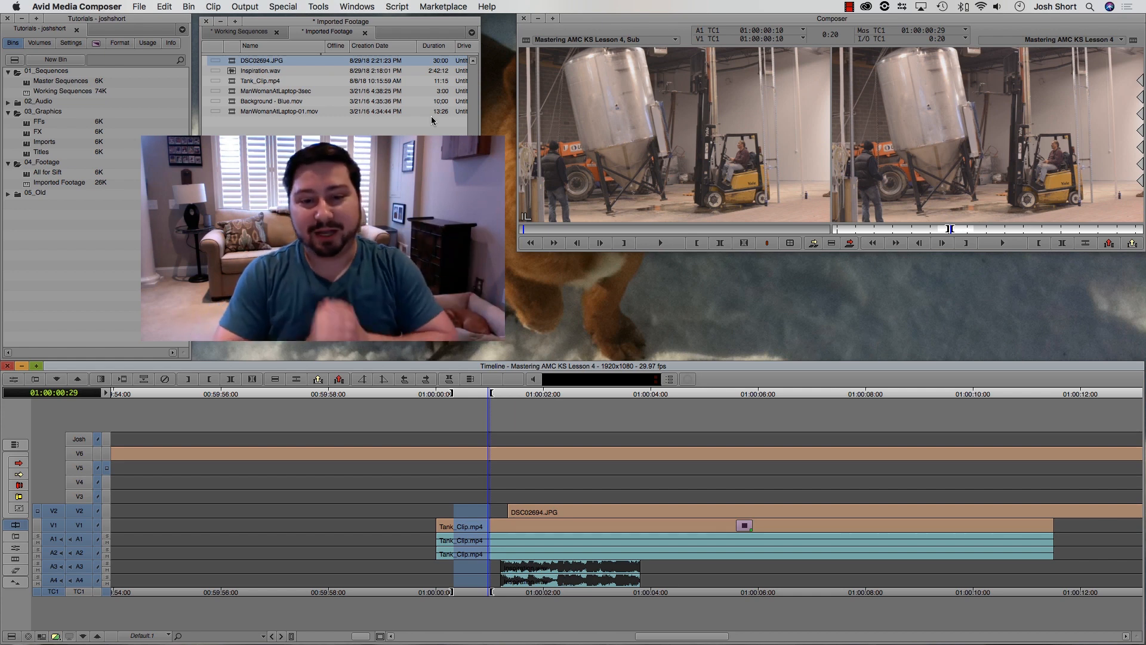
Try extracting the marked range from the enabled tracks, and undo the extraction
{"action": "left_click", "coordinate": [462, 548]}
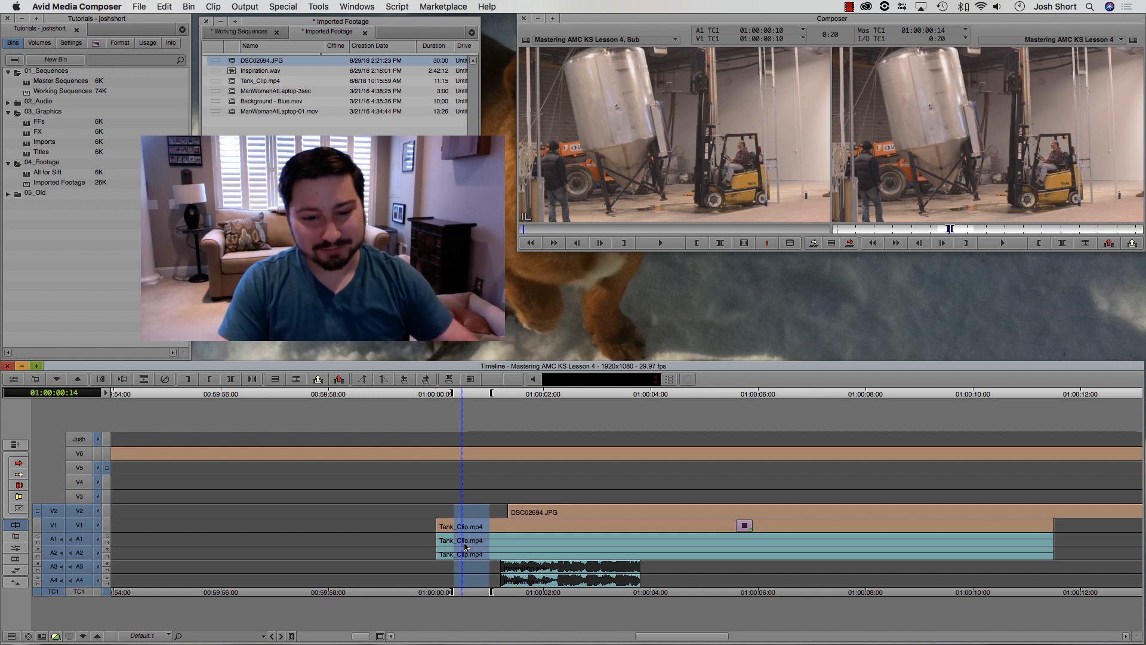
{"action": "left_click_drag", "start_coordinate": [465, 546], "coordinate": [470, 546]}
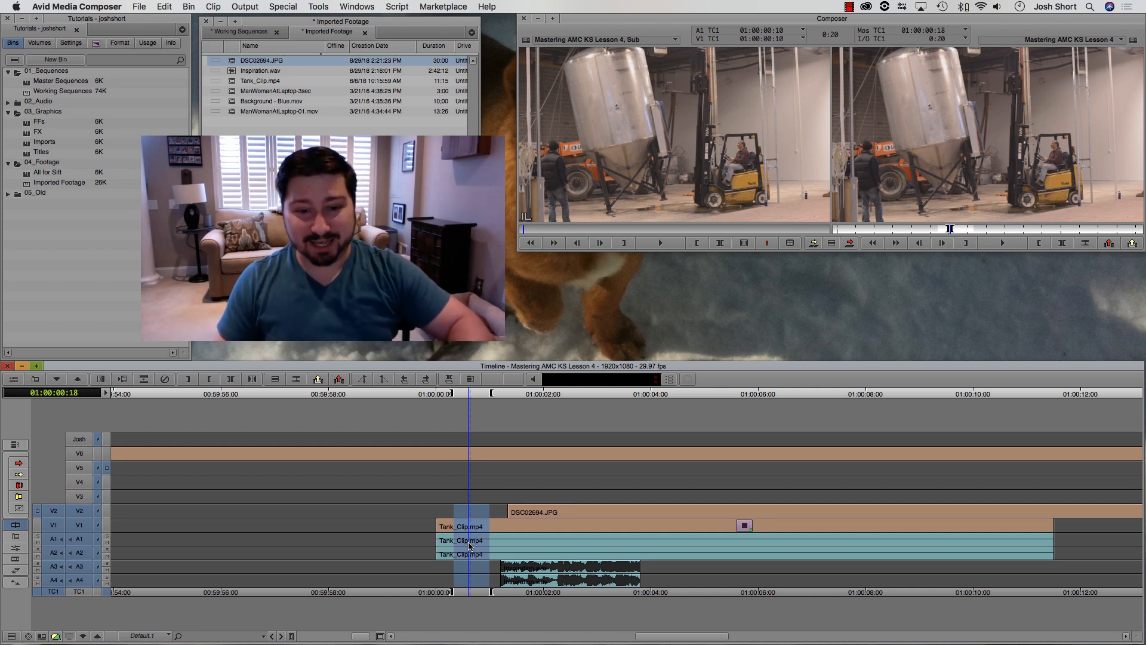
{"action": "key", "text": "x"}
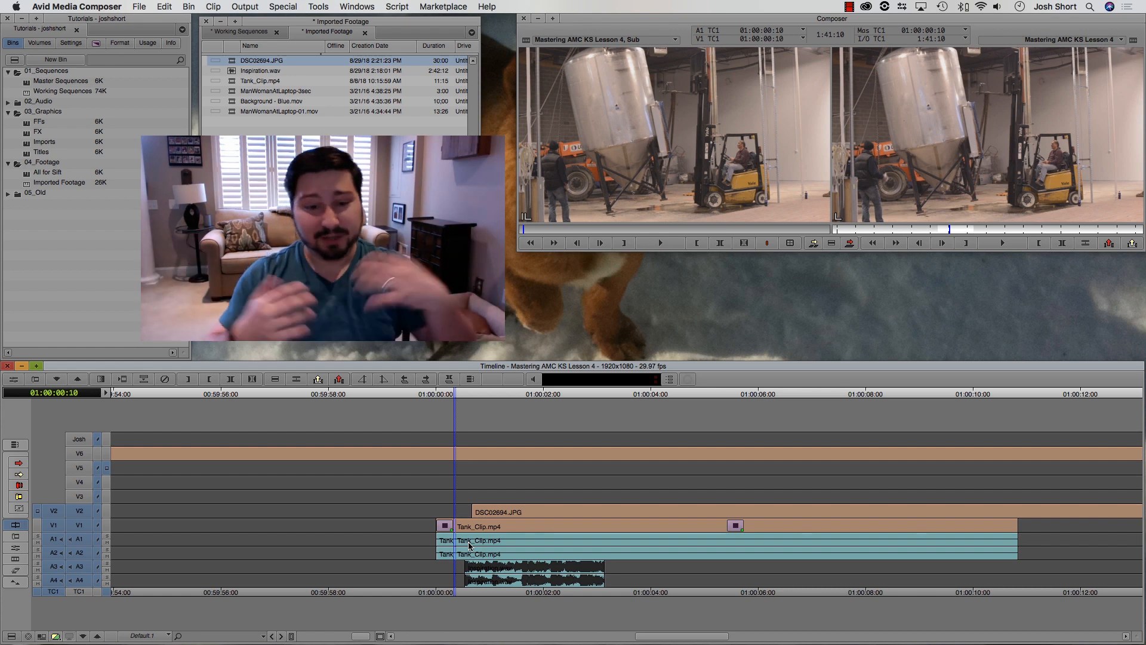
{"action": "key", "text": "super+z"}
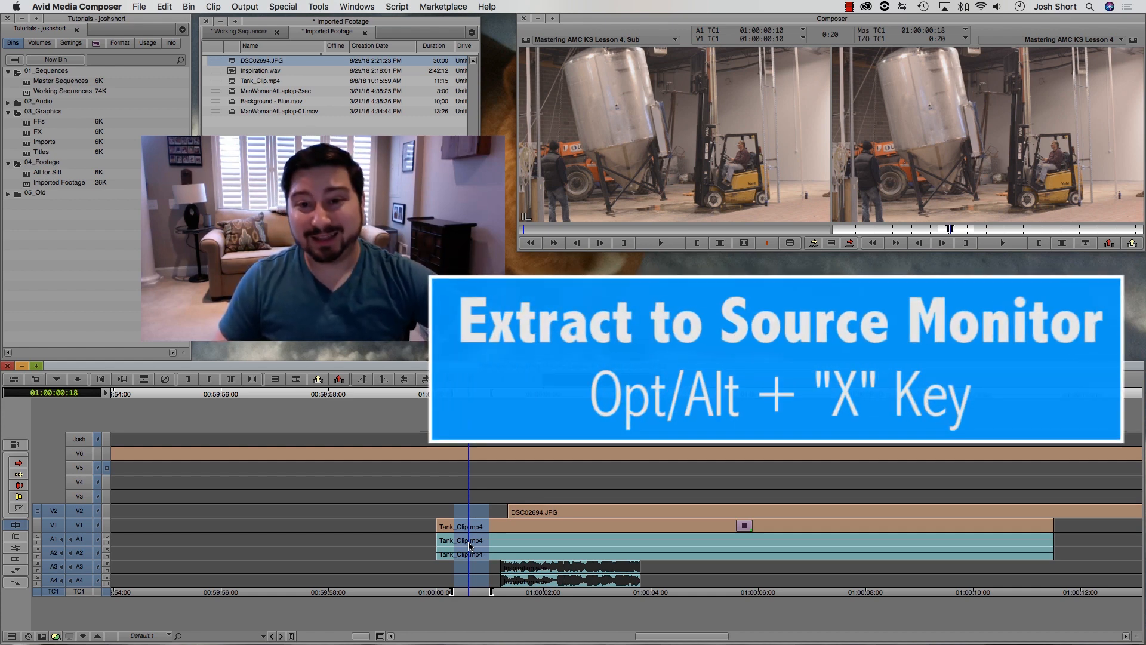
Extract the marked range to the source monitor and park the source playhead at 01:00:00:17
{"action": "key", "text": "alt+x"}
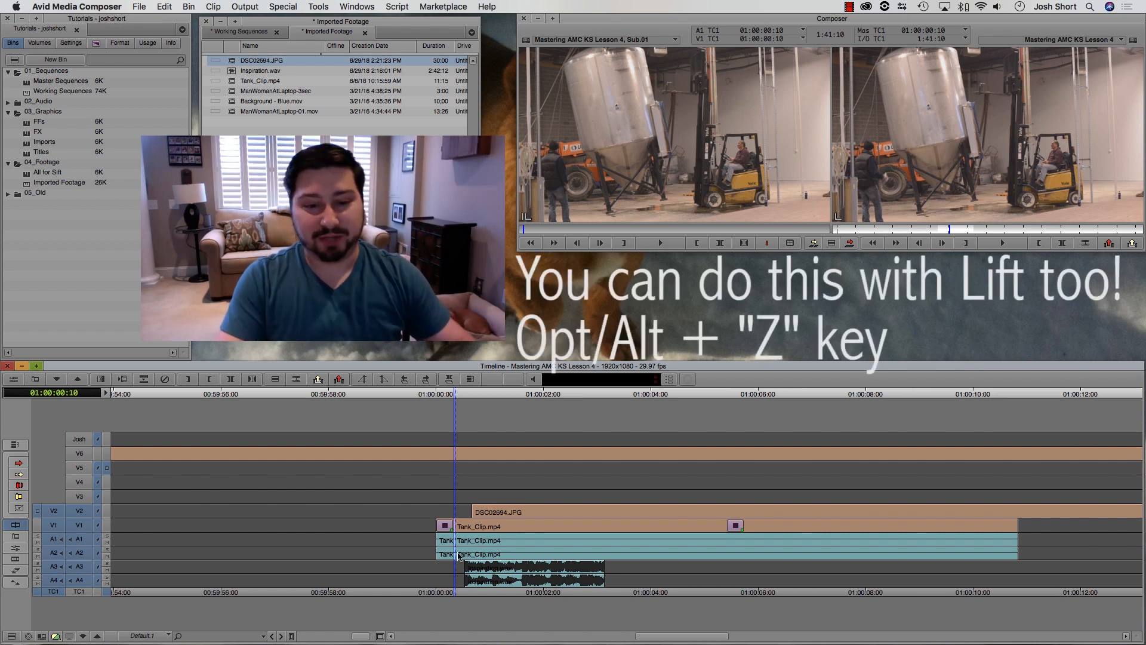
{"action": "left_click", "coordinate": [629, 229]}
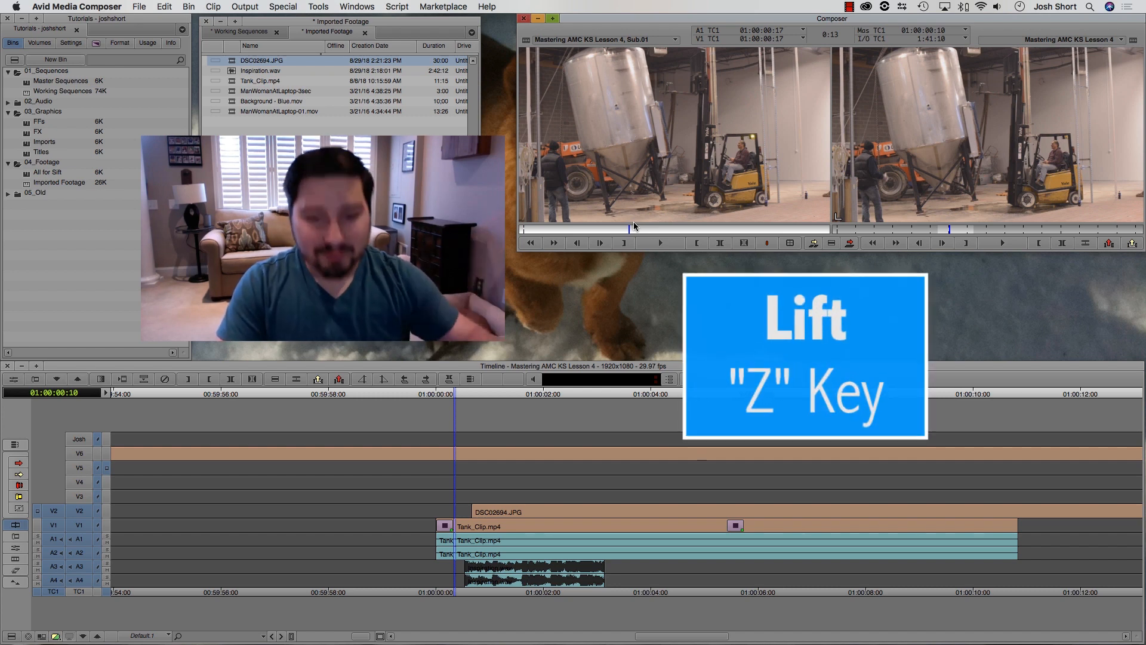
Mark a new range in the sequence from 01:00:01:04 to 01:00:02:27
{"action": "left_click", "coordinate": [498, 527]}
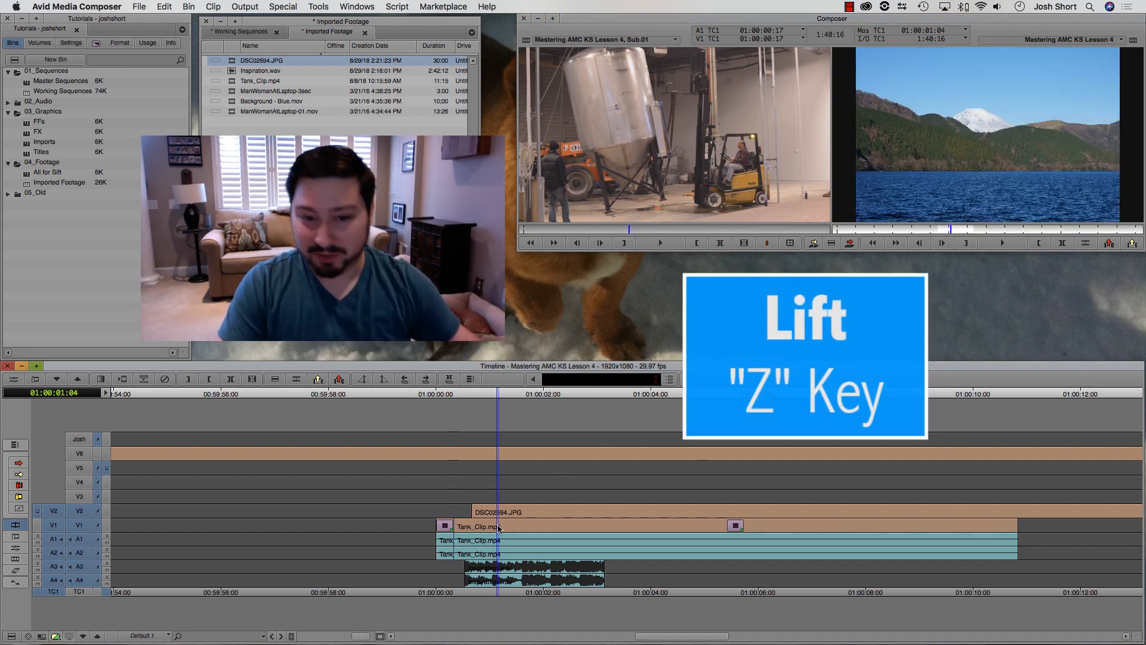
{"action": "key", "text": "i"}
{"action": "key", "text": "o"}
{"action": "left_click_drag", "start_coordinate": [563, 535], "coordinate": [593, 536]}
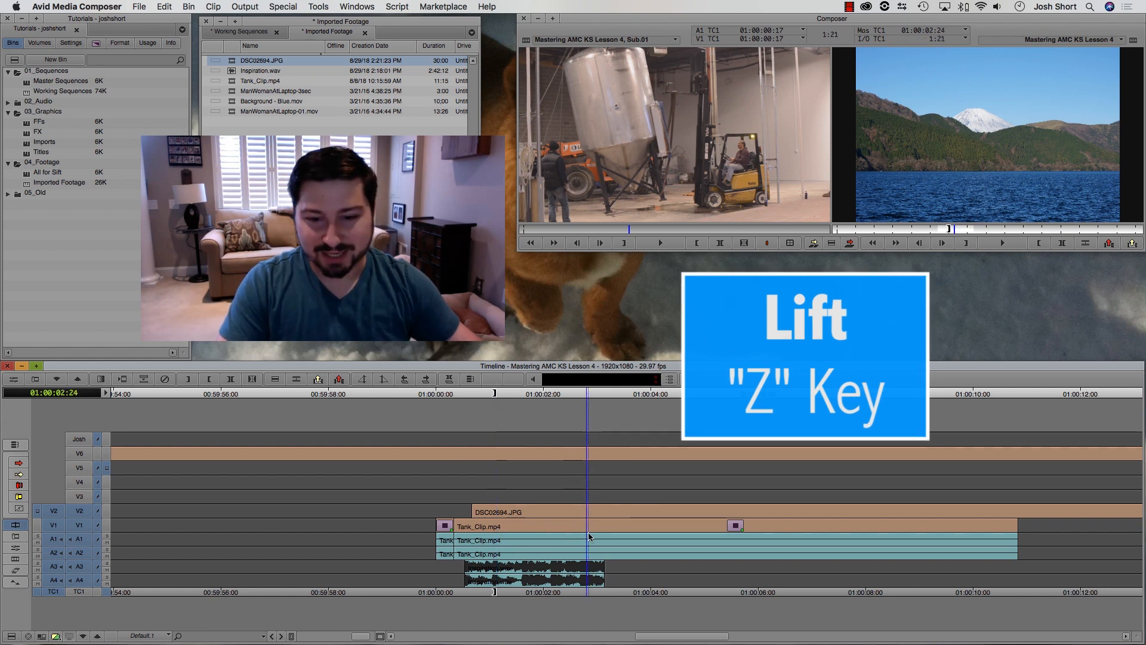
{"action": "key", "text": "o"}
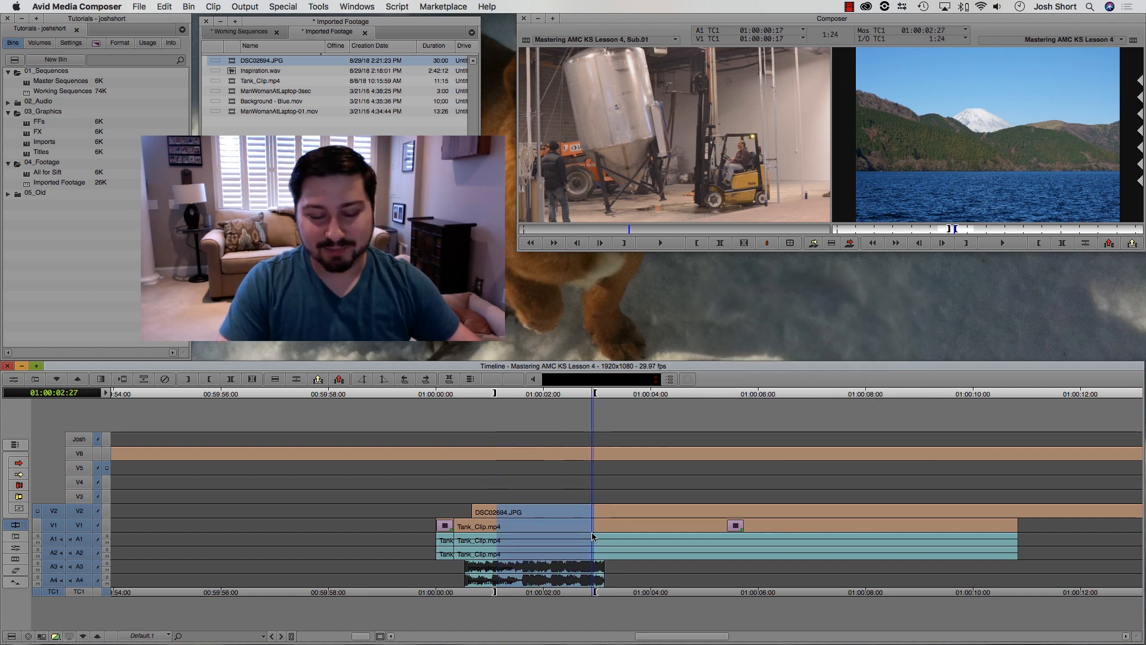
Lift the marked section from only tracks V1 and A3, and clear the in and out marks
{"action": "left_click", "coordinate": [80, 511]}
{"action": "left_click", "coordinate": [83, 540]}
{"action": "left_click", "coordinate": [84, 553]}
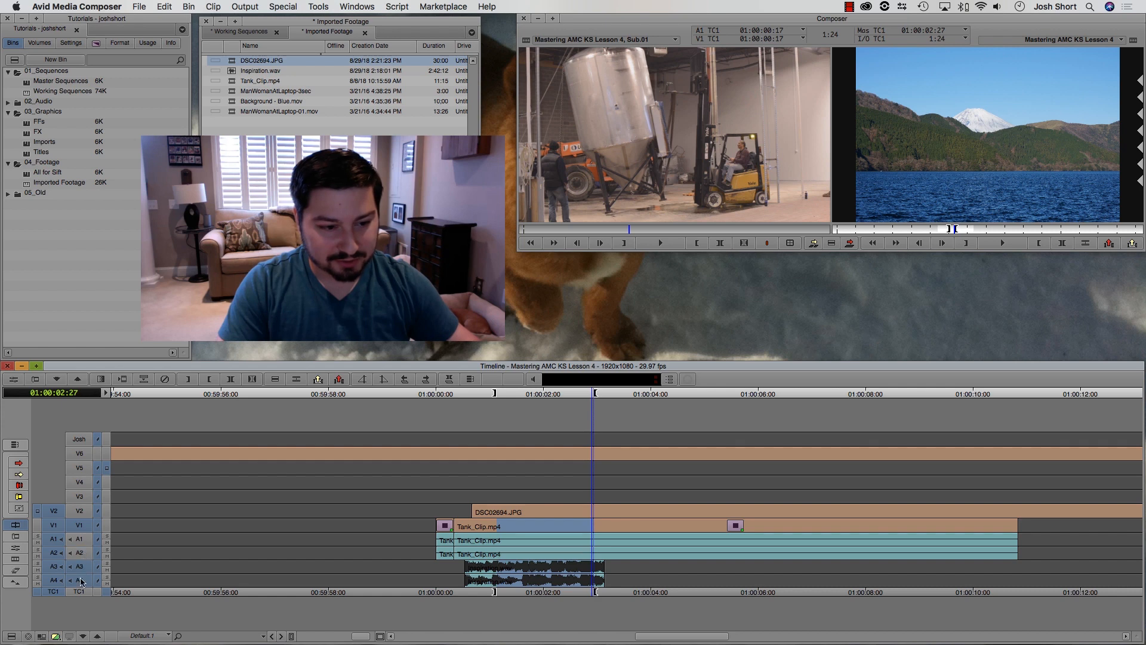
{"action": "left_click", "coordinate": [82, 581]}
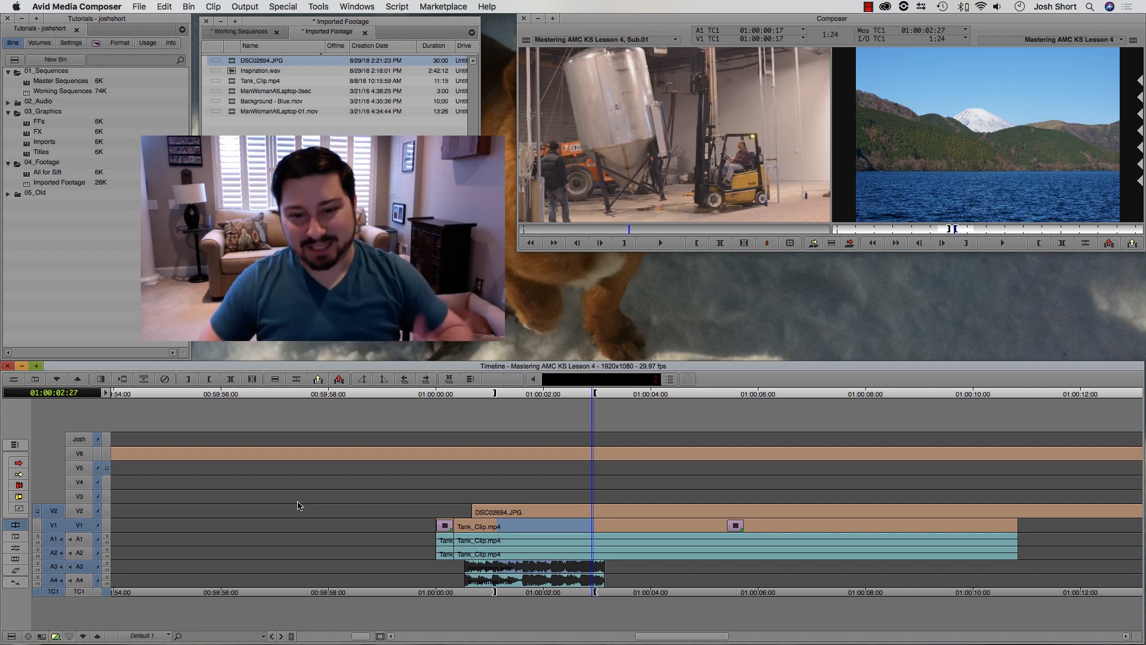
{"action": "key", "text": "z"}
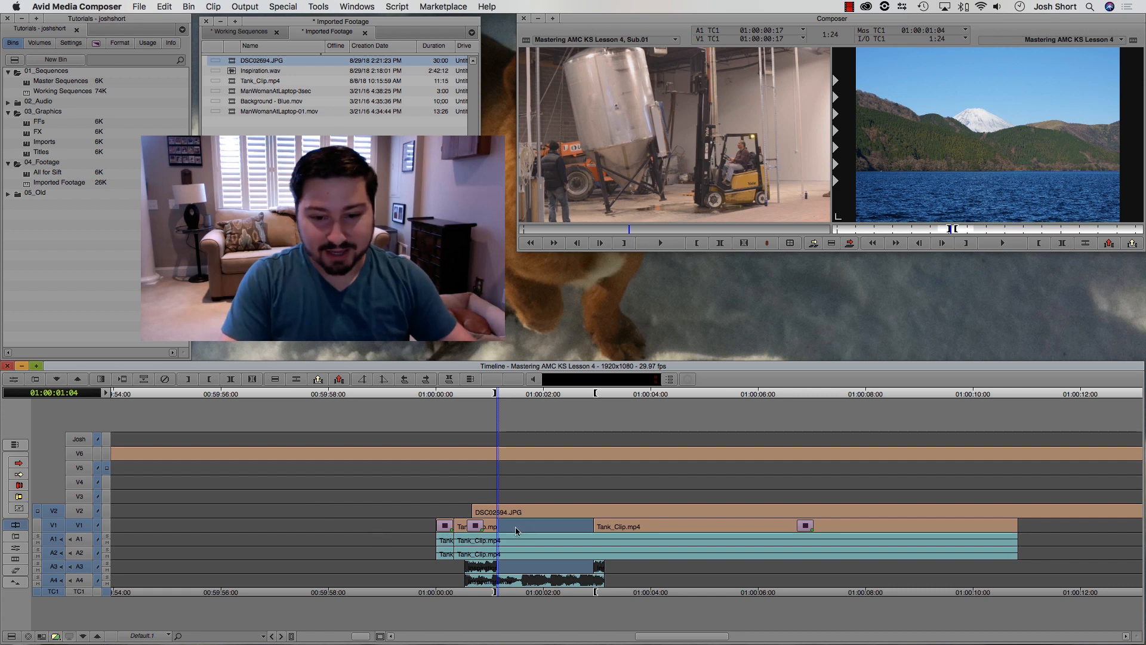
{"action": "key", "text": "g"}
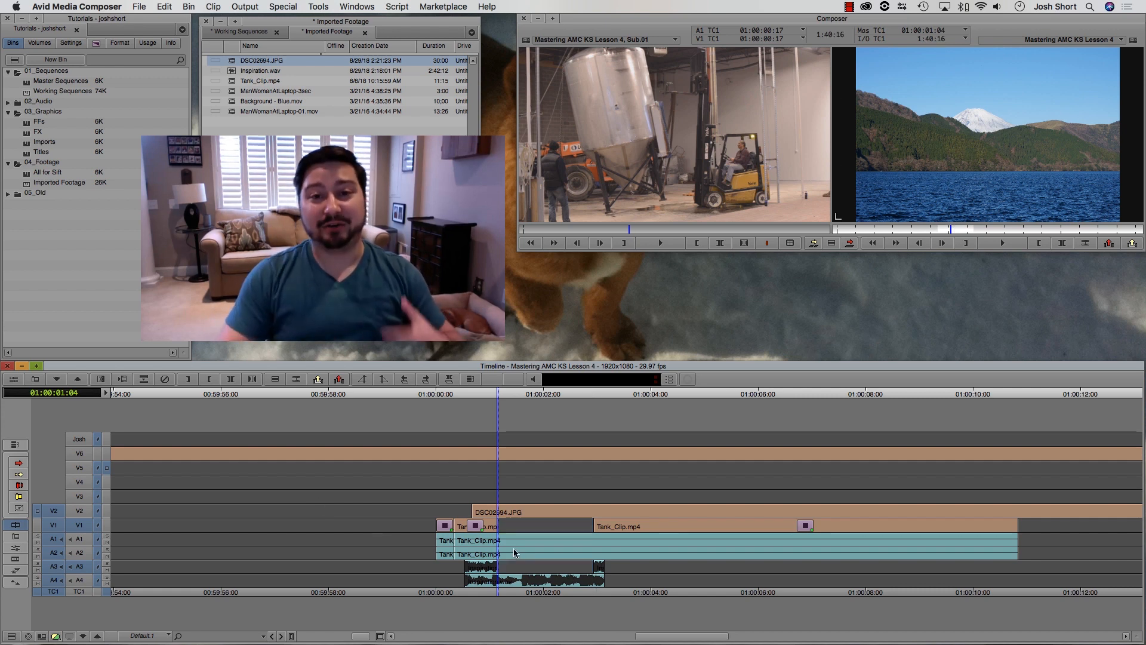